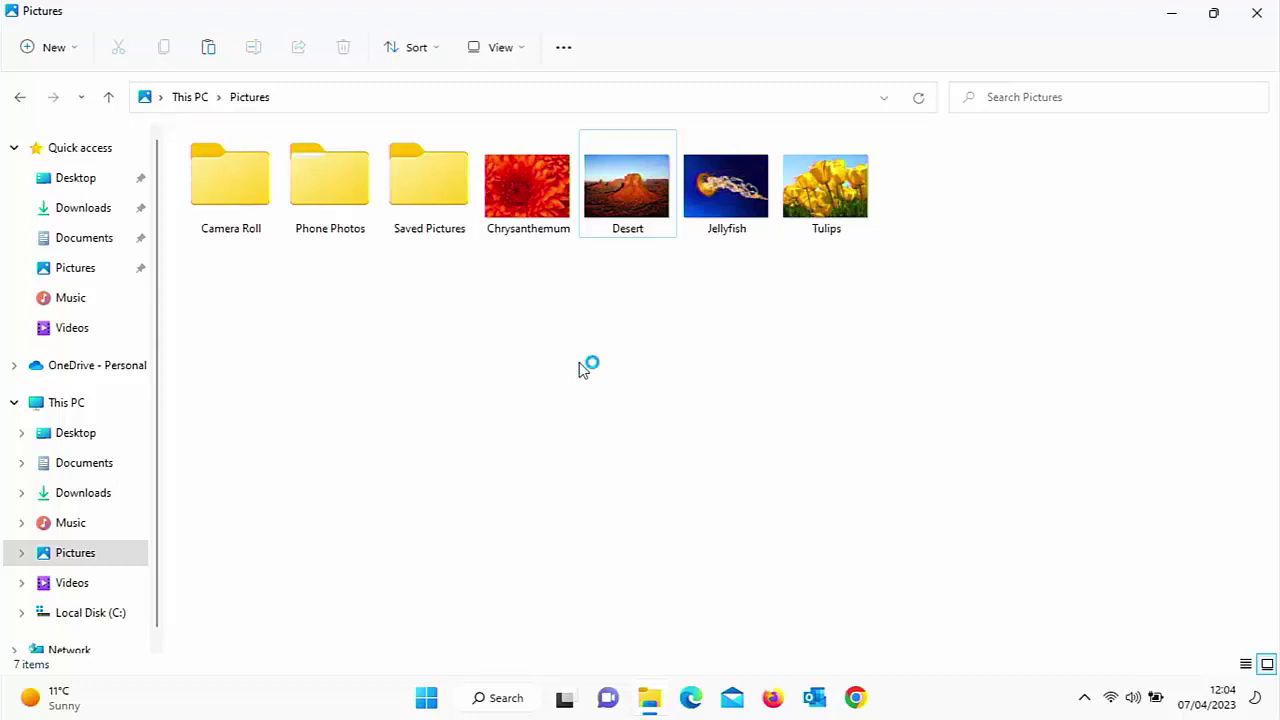
Reopen File Explorer in the Pictures folder and select the Desert picture.
click(1262, 12)
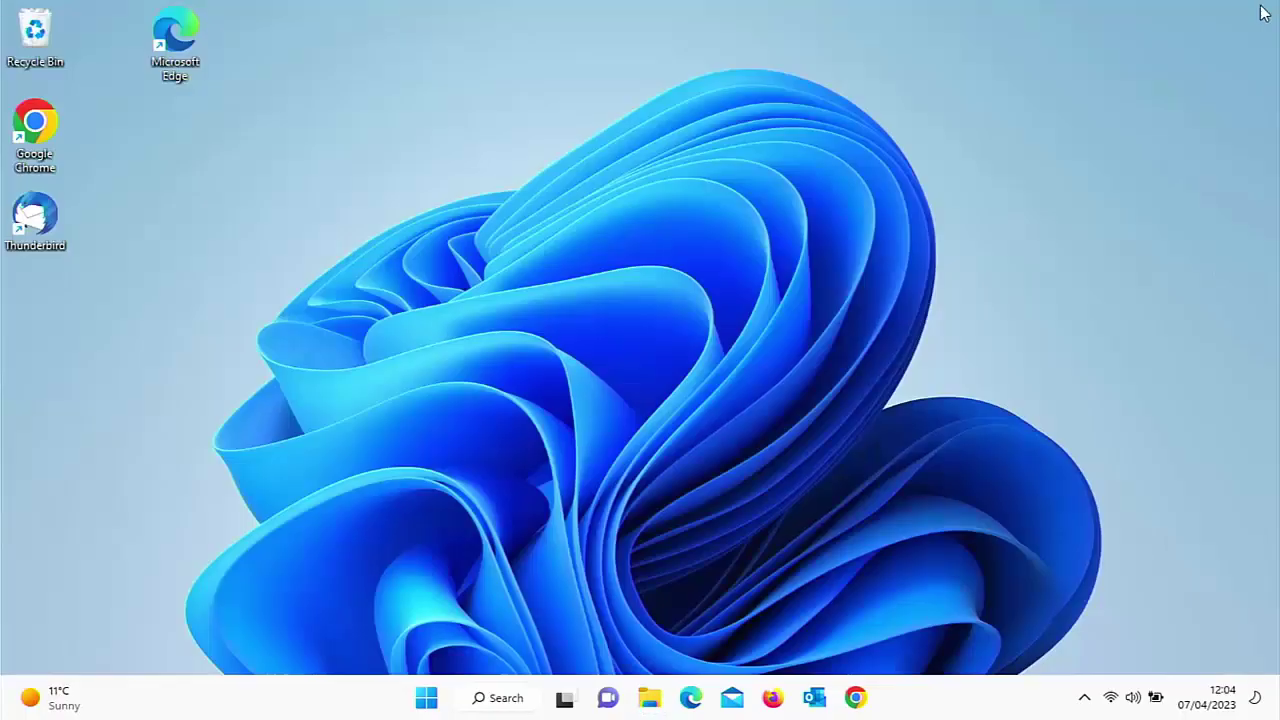
click(645, 700)
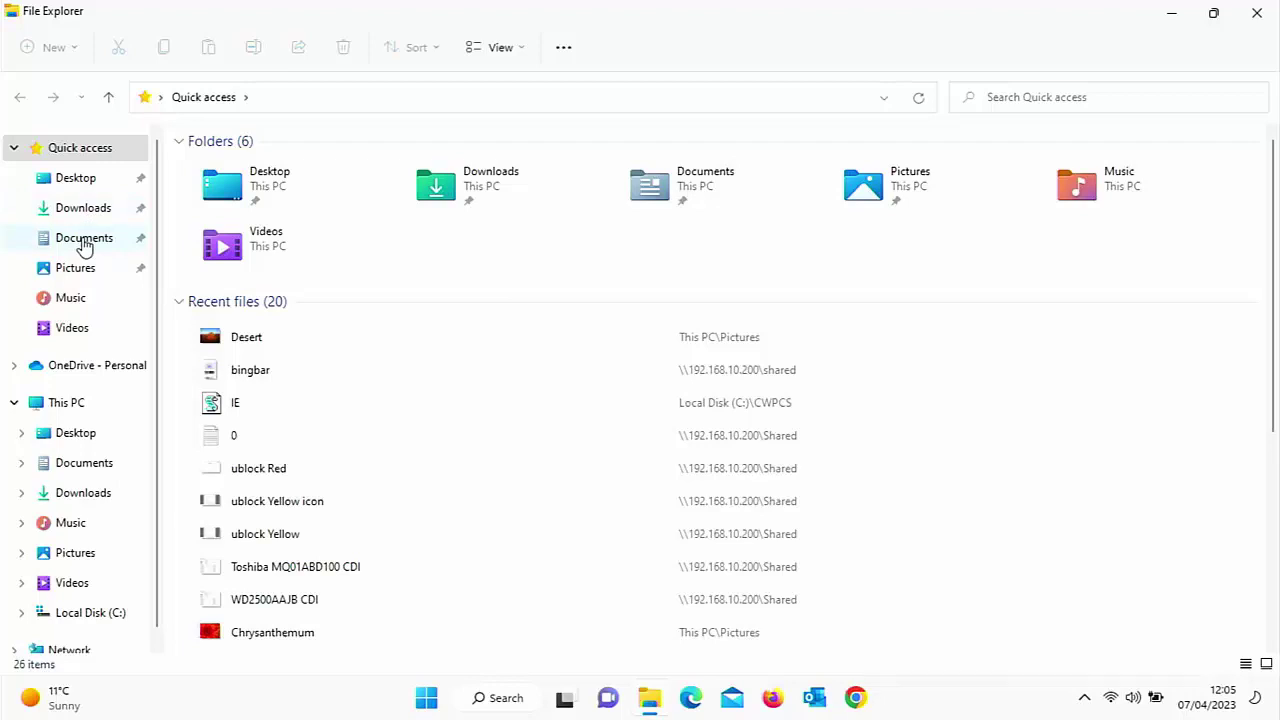
click(75, 272)
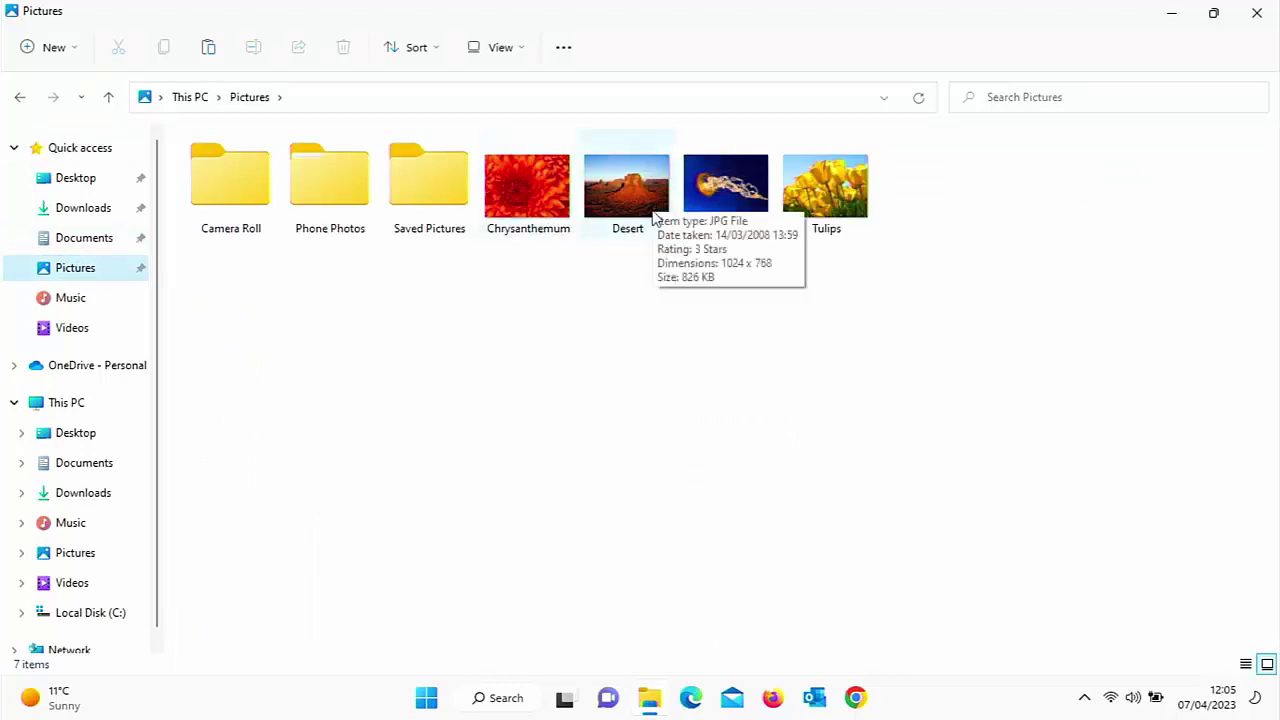
mouse_move(641, 203)
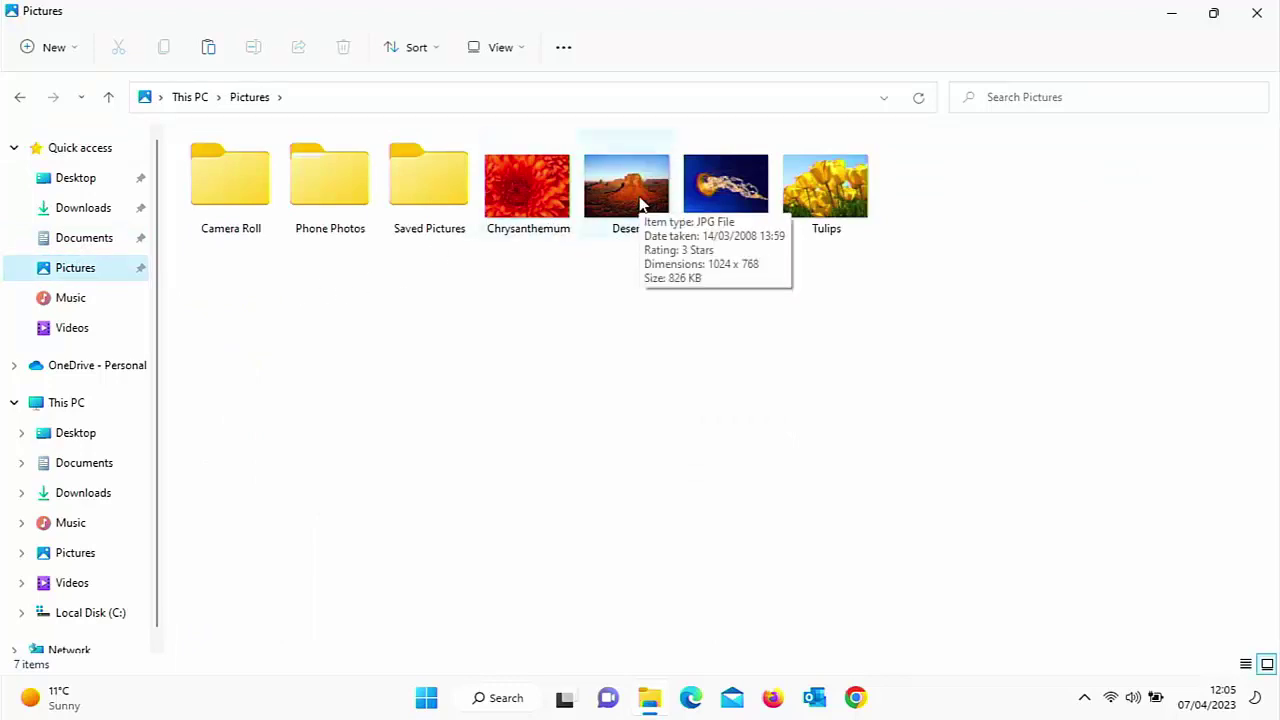
click(635, 200)
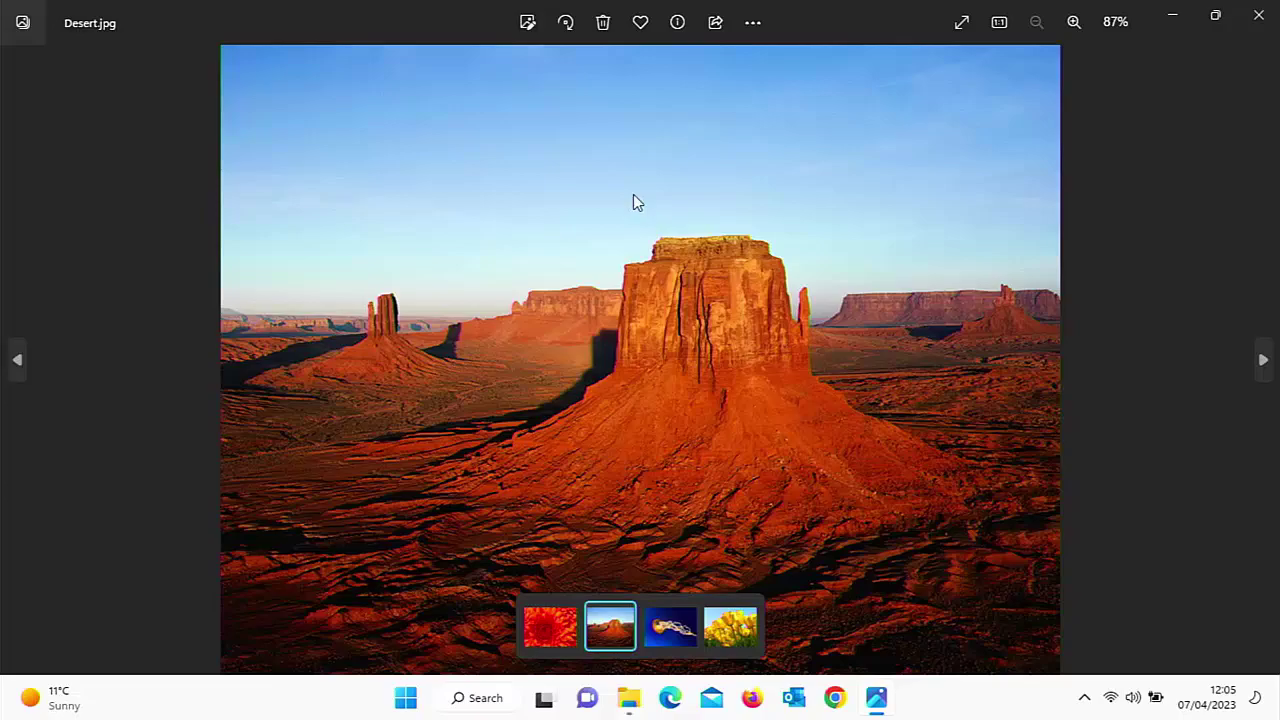
click(1258, 15)
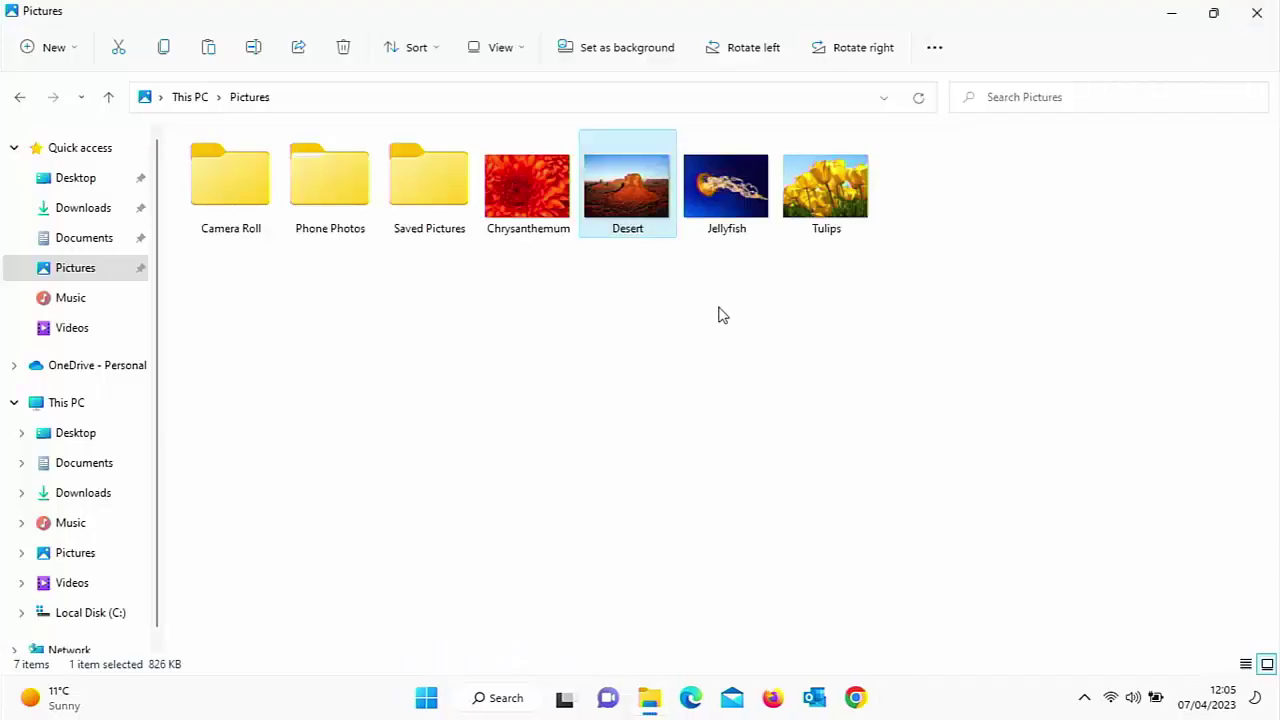
Open Desert.jpg in Paint using Open with from the extended context menu.
mouse_move(636, 216)
right_click(636, 216)
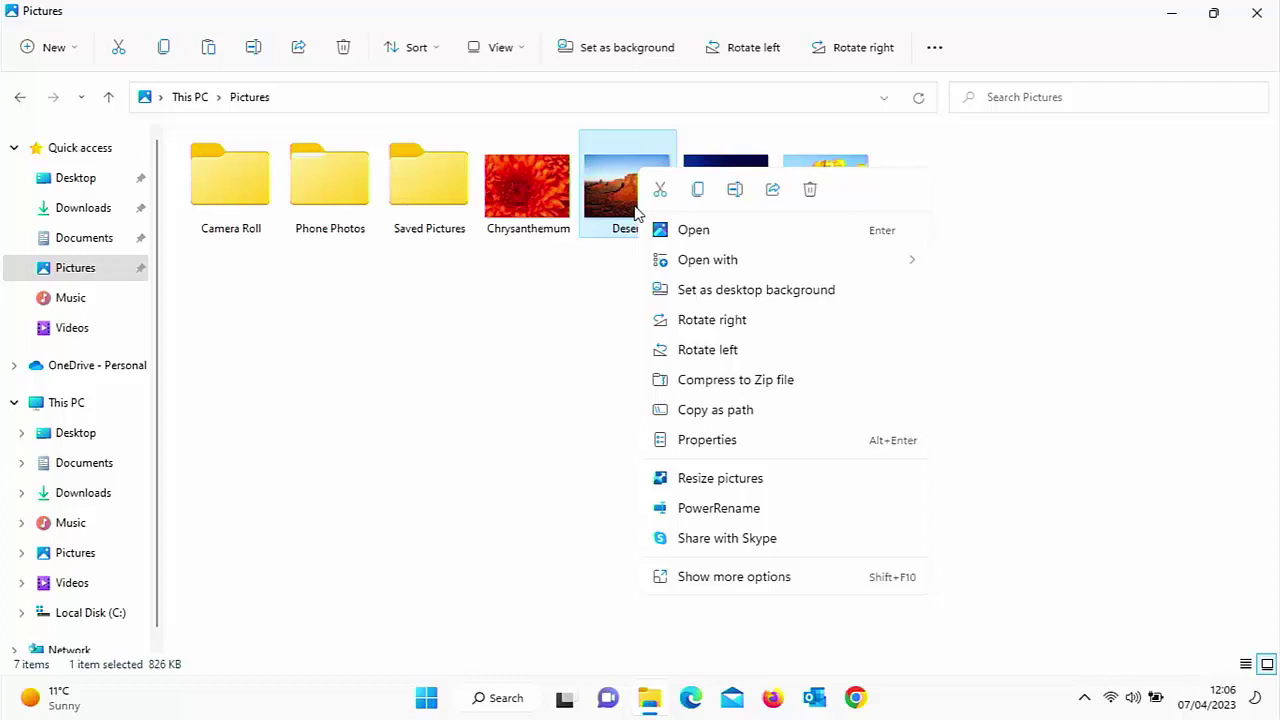
click(683, 588)
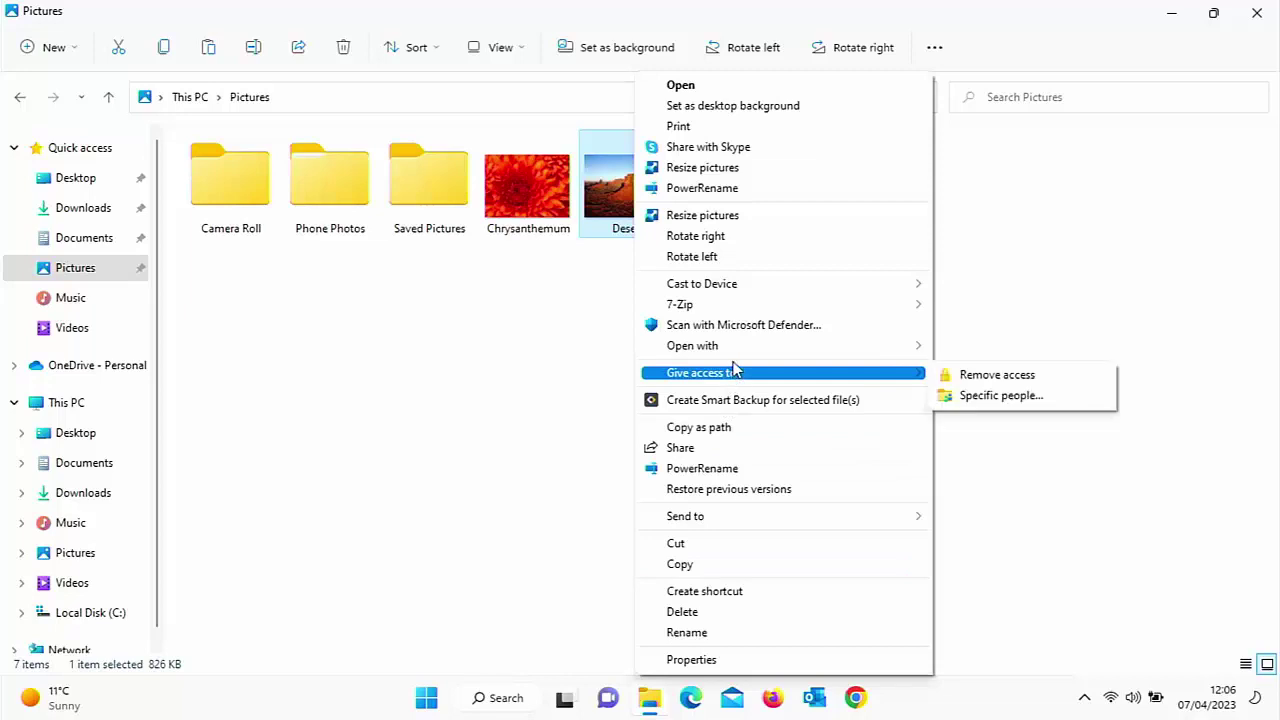
mouse_move(745, 355)
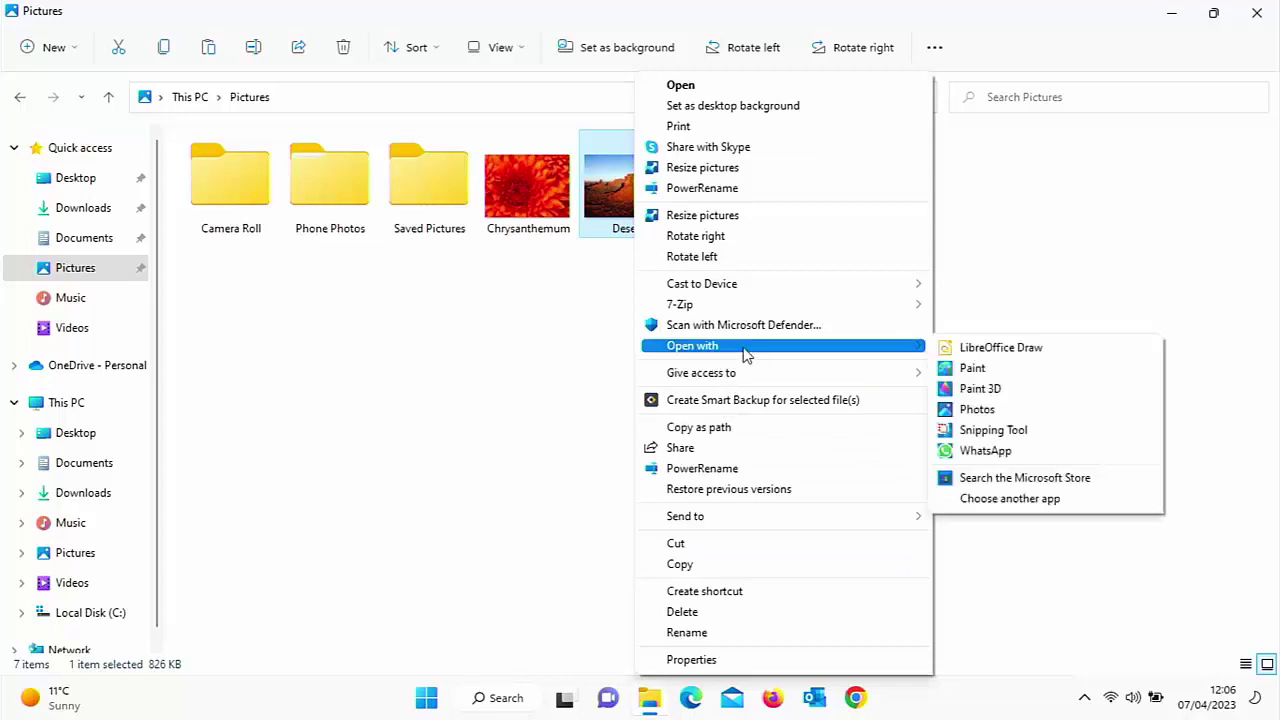
click(1001, 370)
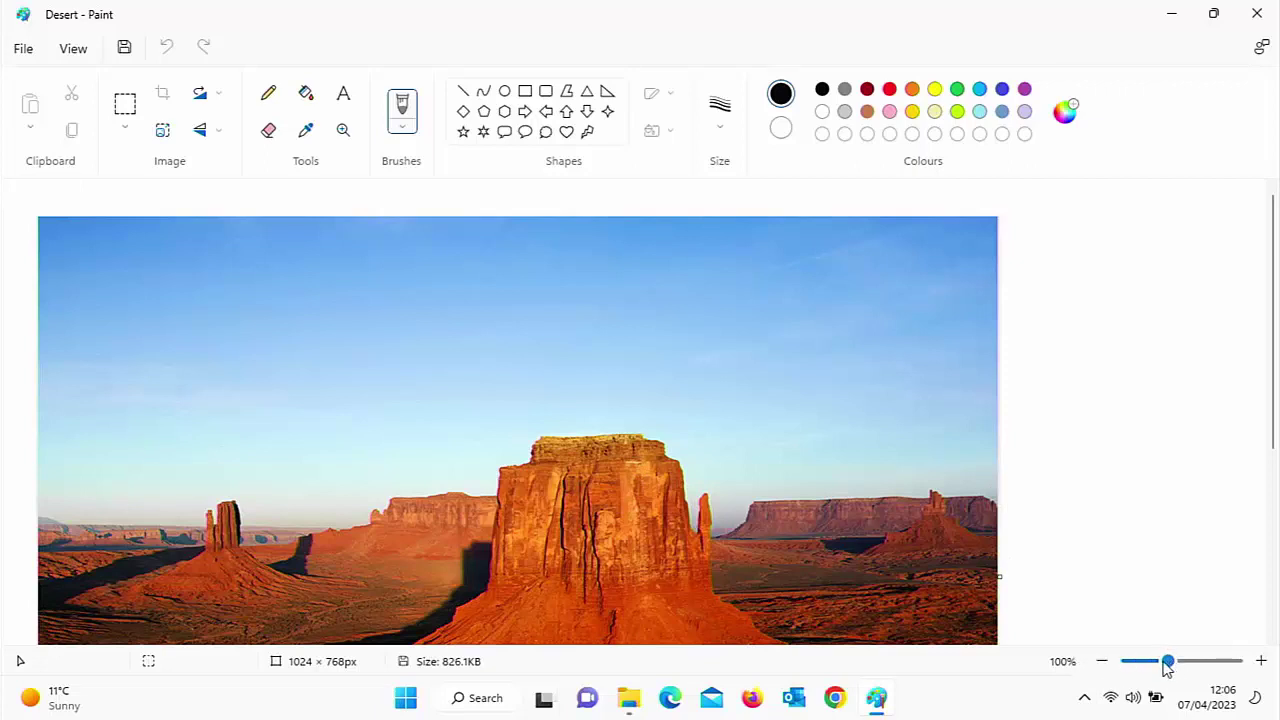
Zoom the canvas out to 50% so the full 1024 × 768 desert image is visible.
click(1106, 665)
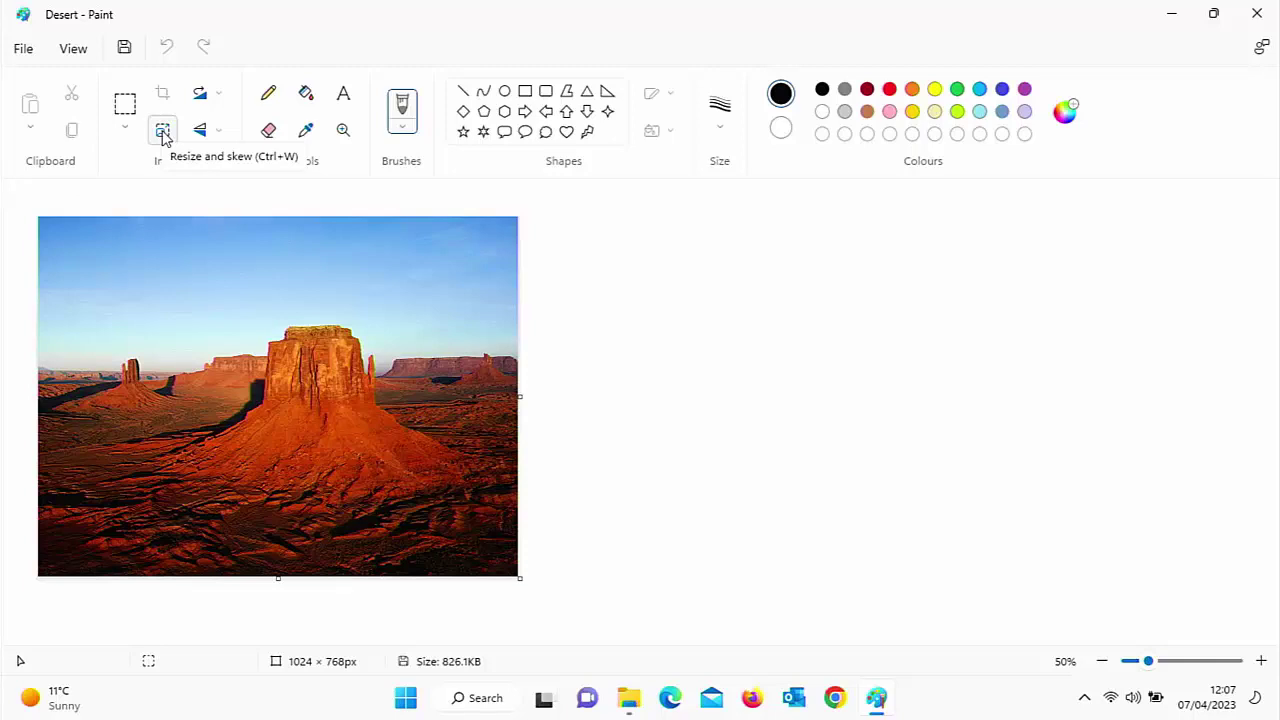
Resize the image by 50% percentage, shrinking it from 1024 × 768 to 512 × 384 px.
click(163, 133)
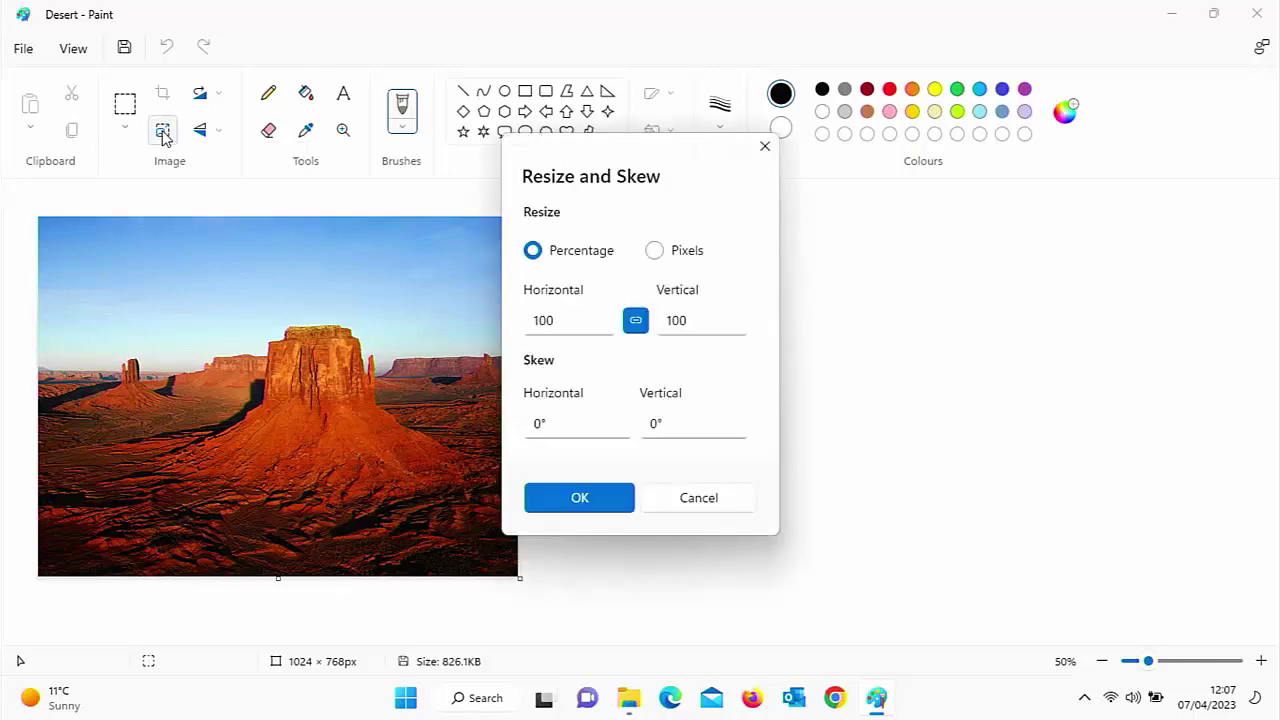
click(587, 327)
key(BackSpace)
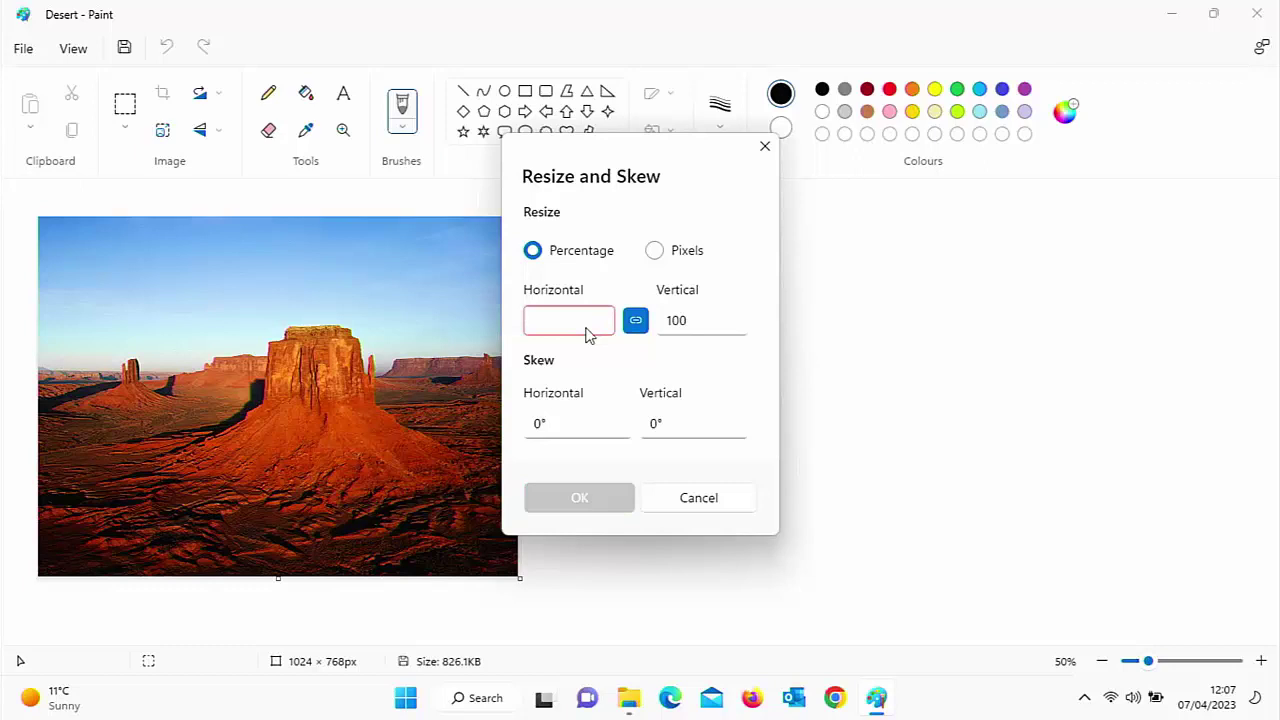
text(50)
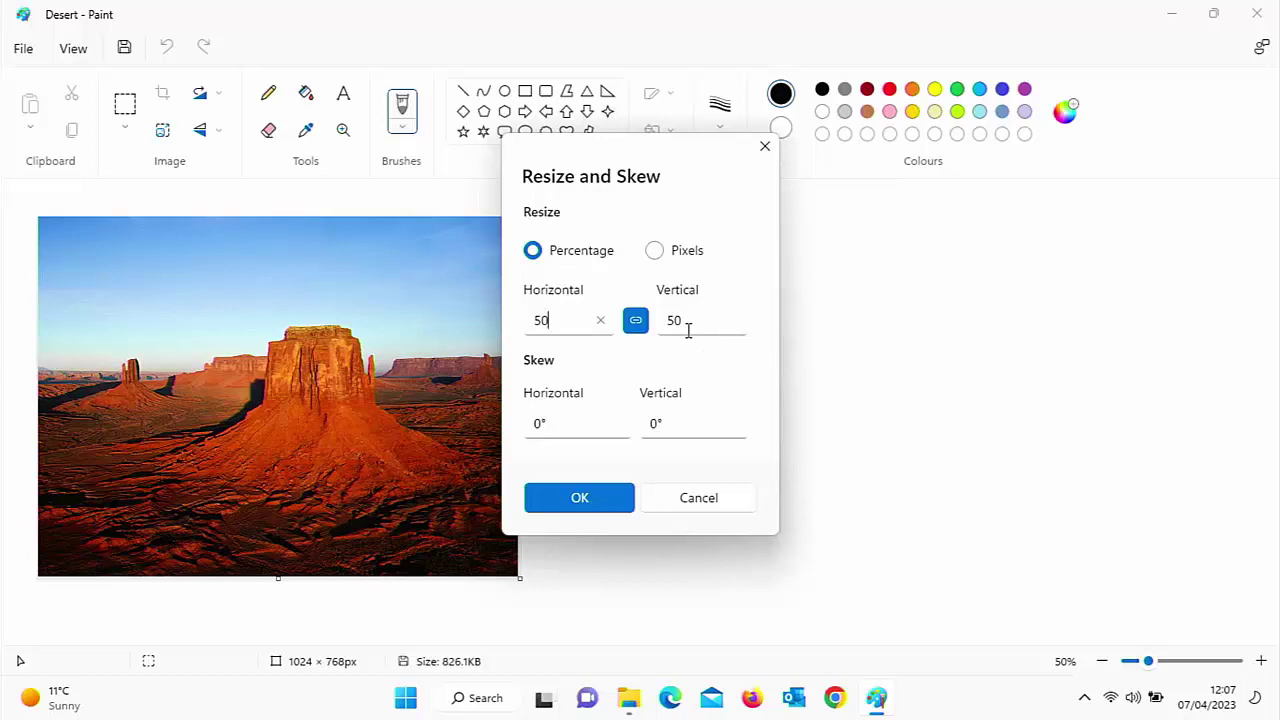
click(580, 507)
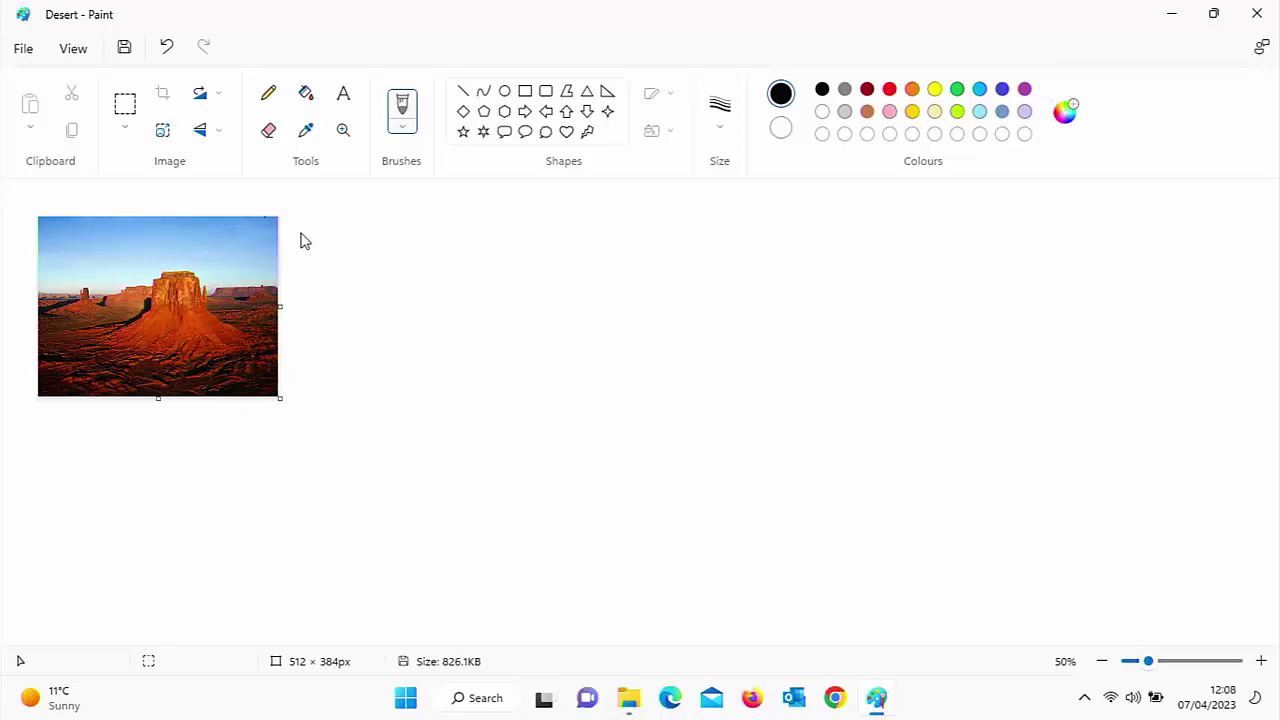
Undo the 50% resize and enlarge the image to 200%, giving 2048 × 1536 px.
click(168, 50)
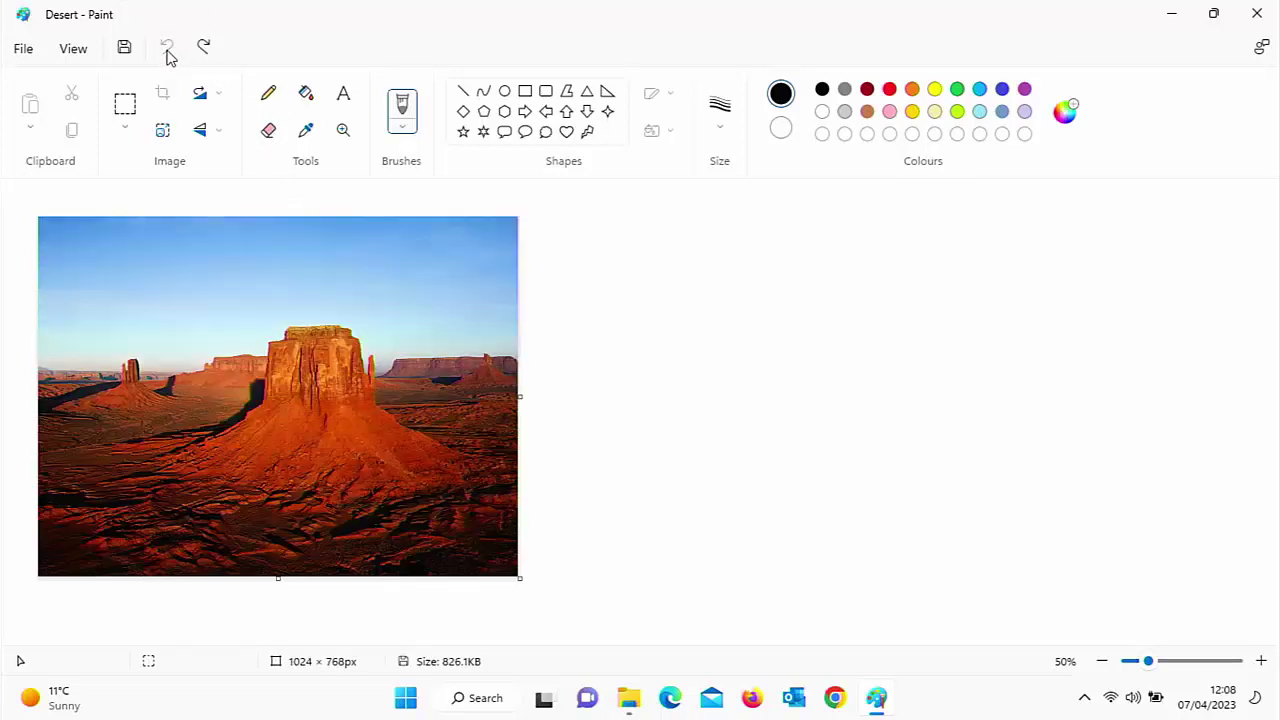
click(163, 135)
double_click(579, 322)
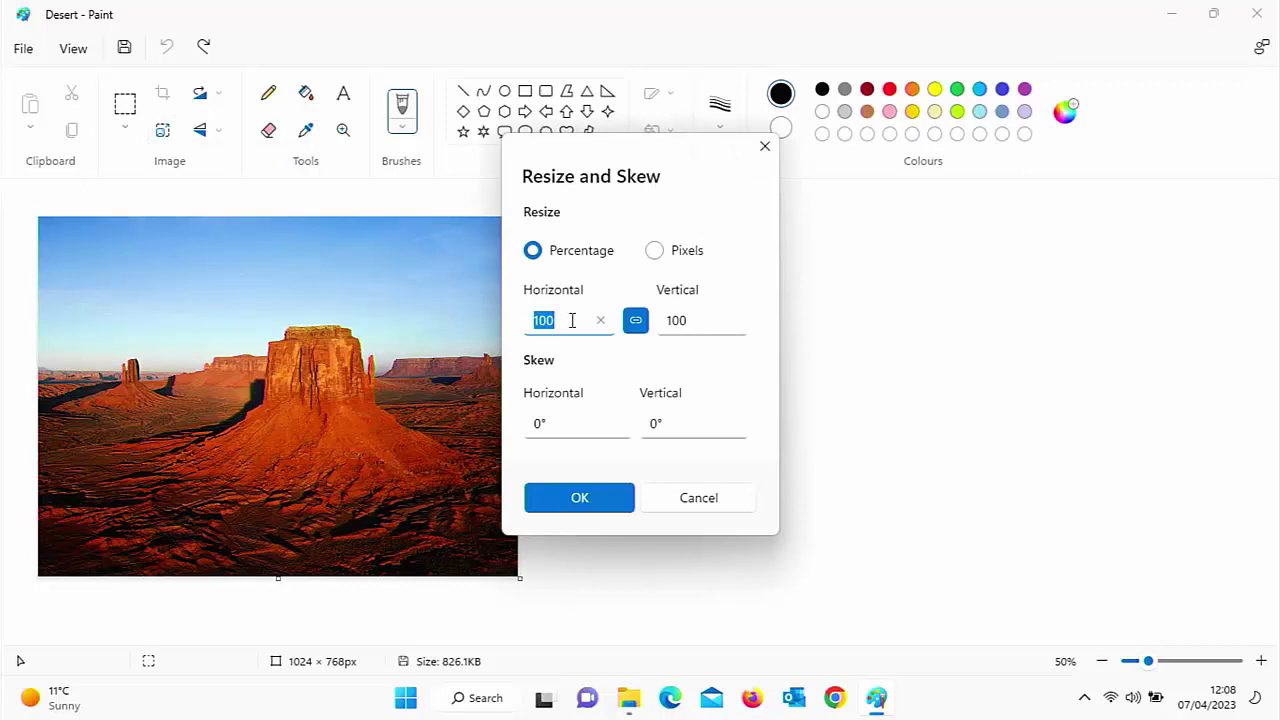
text(200)
click(574, 498)
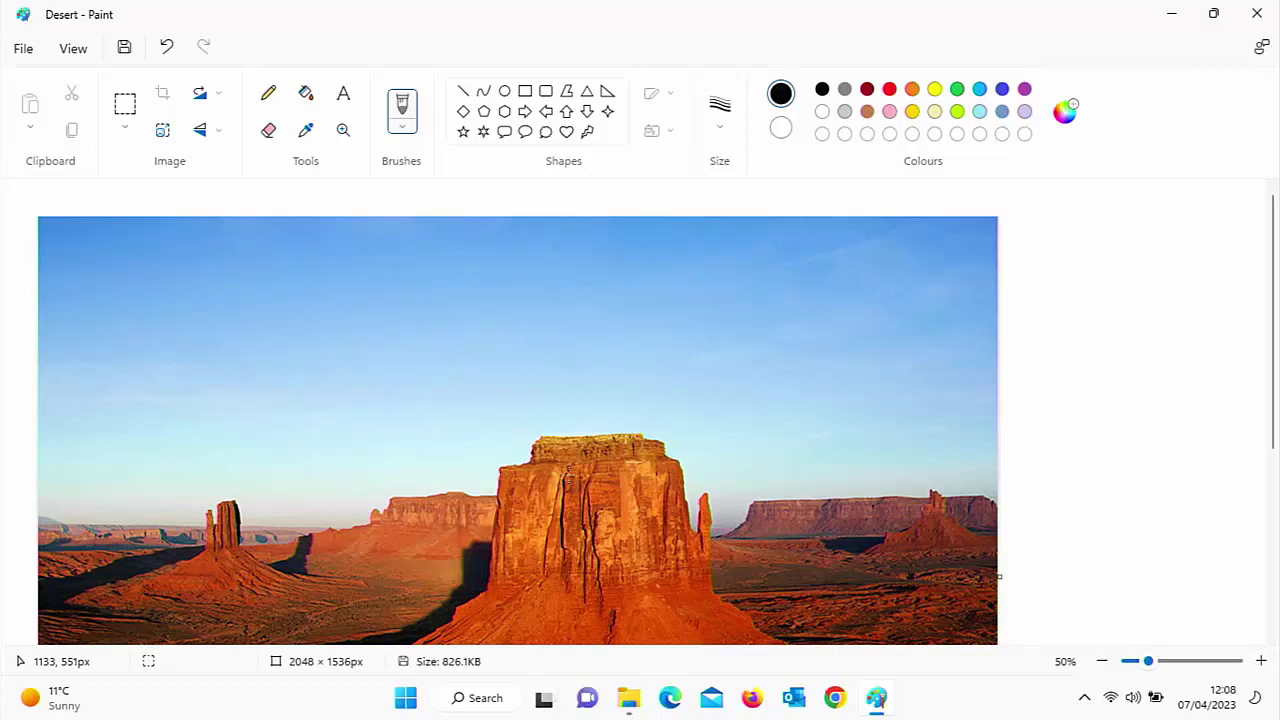
Undo the 200% enlargement to 1024 × 768, leaving Resize and Skew at 100% both ways.
click(167, 53)
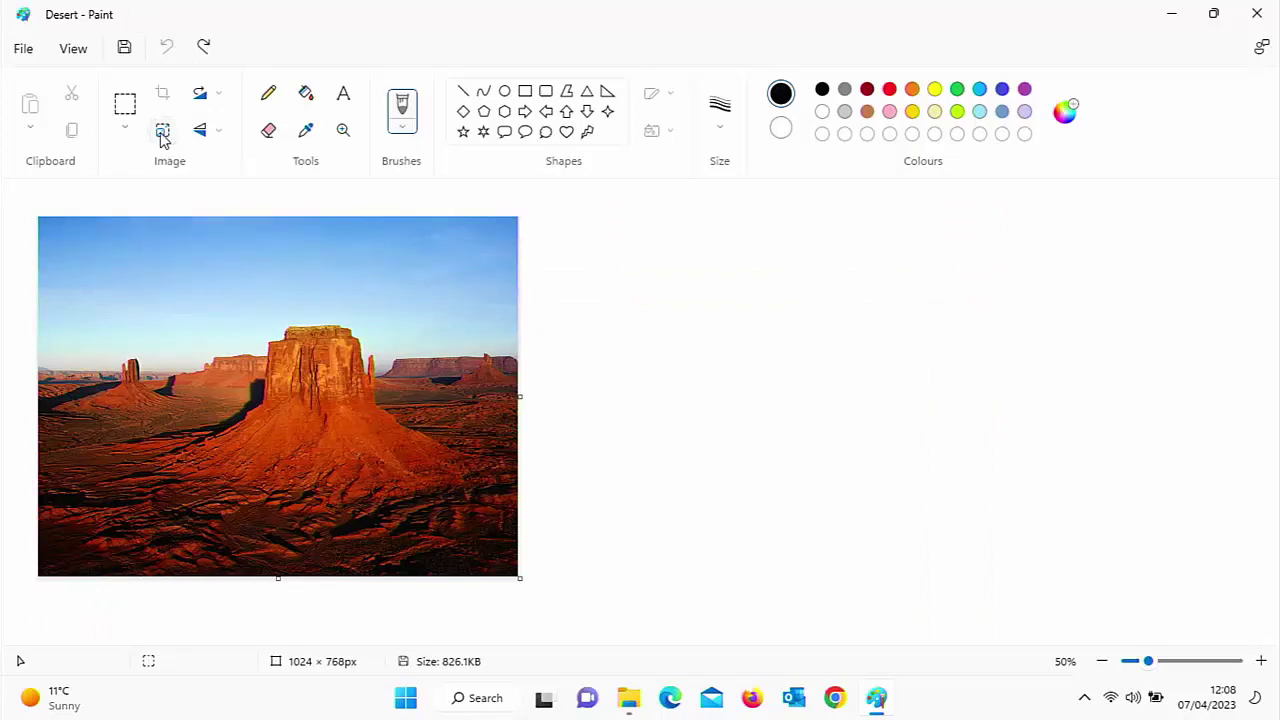
click(163, 134)
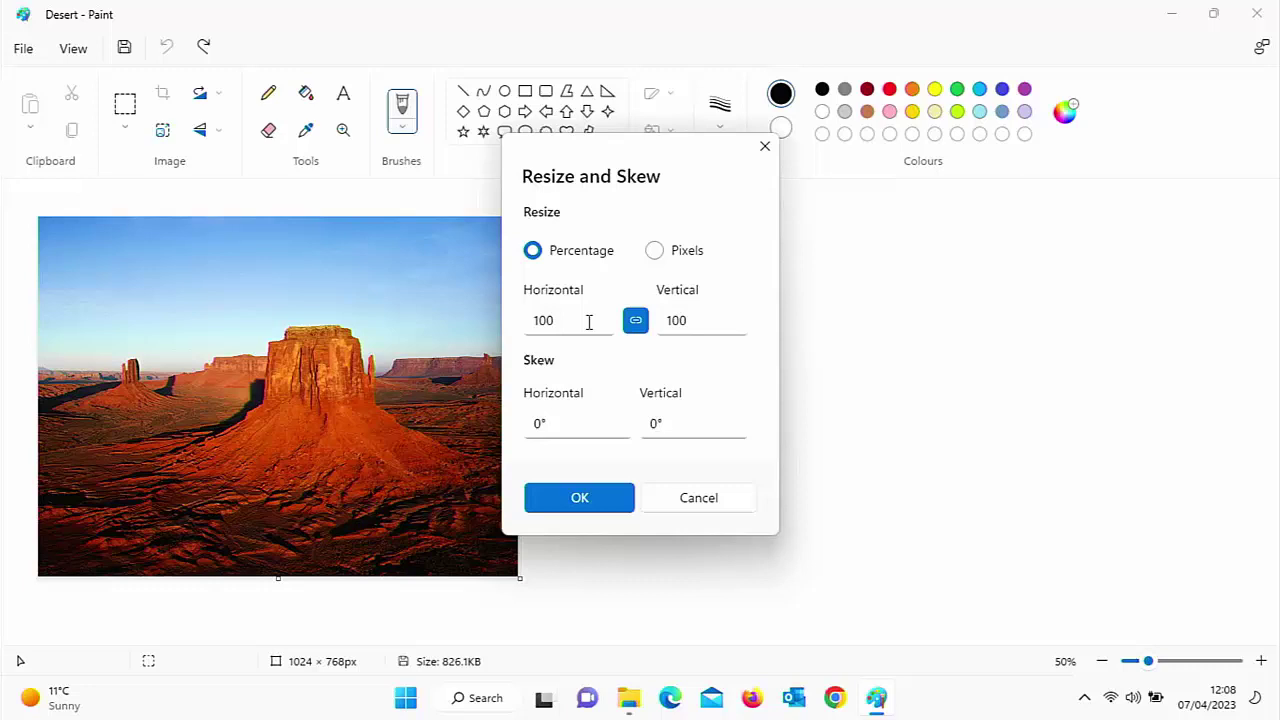
click(701, 317)
click(701, 317)
key(BackSpace)
key(BackSpace)
key(BackSpace)
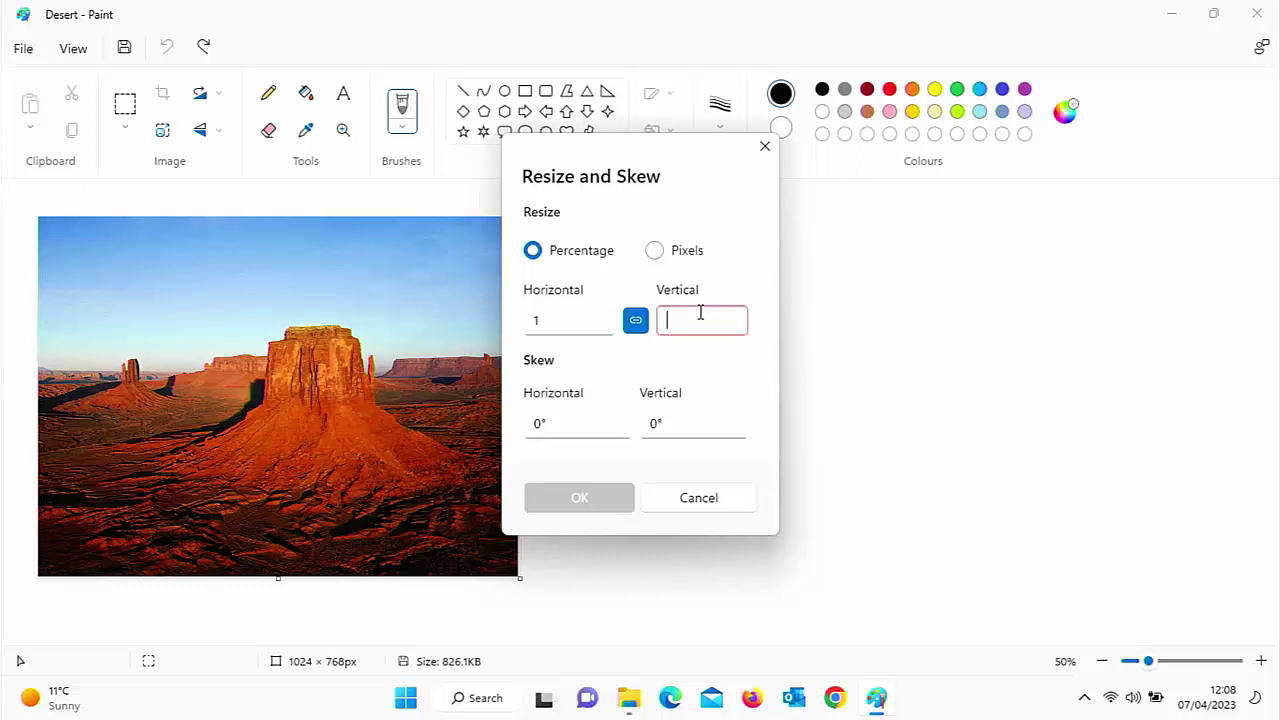
text(75)
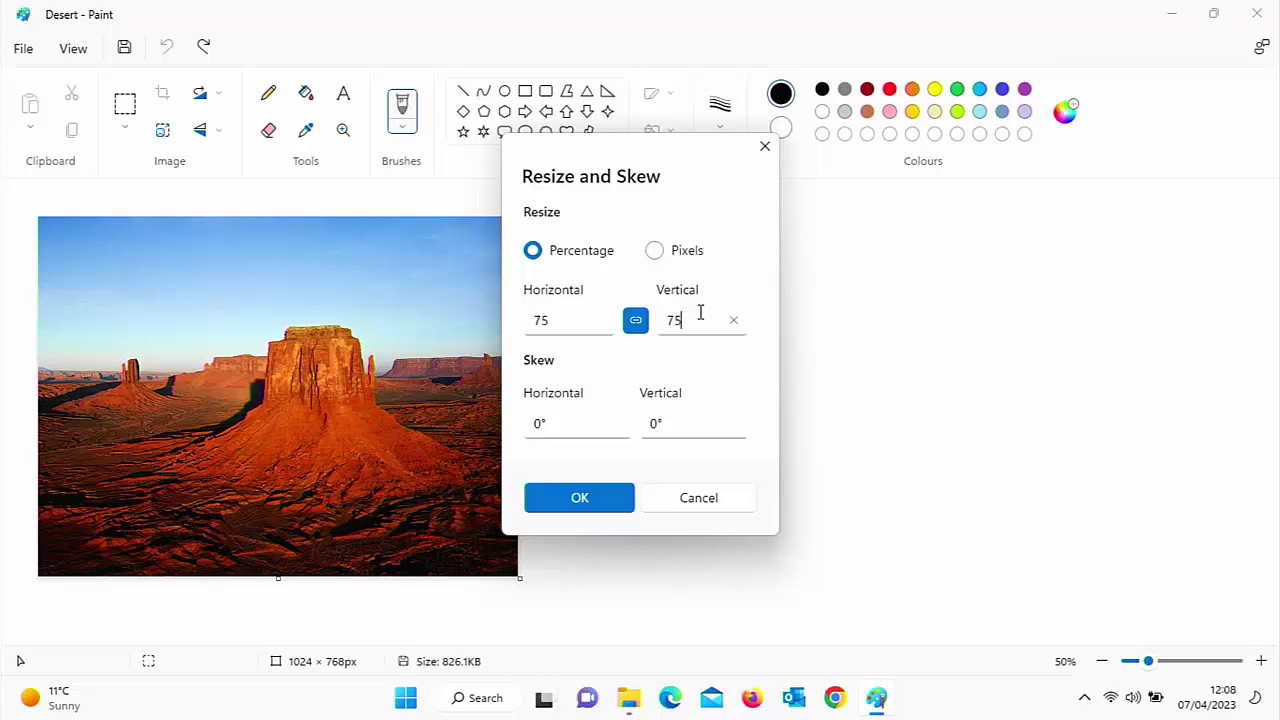
key(BackSpace)
key(BackSpace)
click(570, 317)
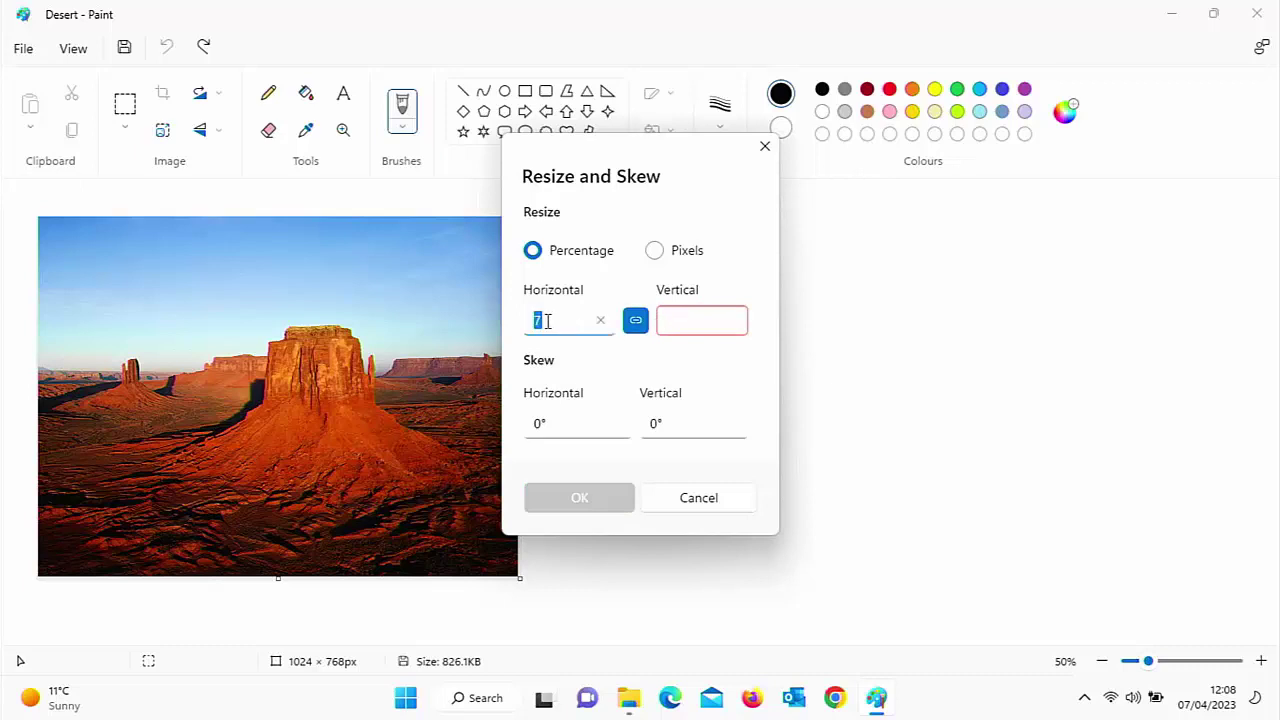
text(100)
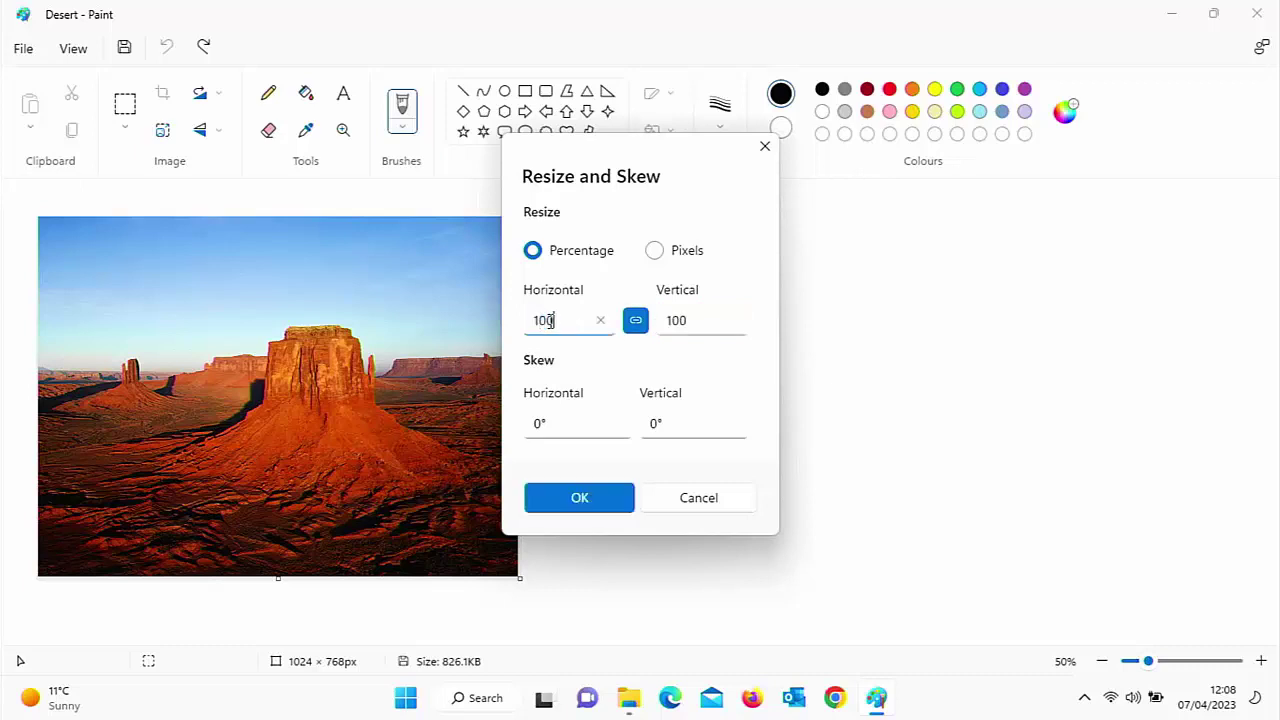
With aspect ratio unlocked, stretch the width to 200% (2048 × 768), then undo it.
click(637, 322)
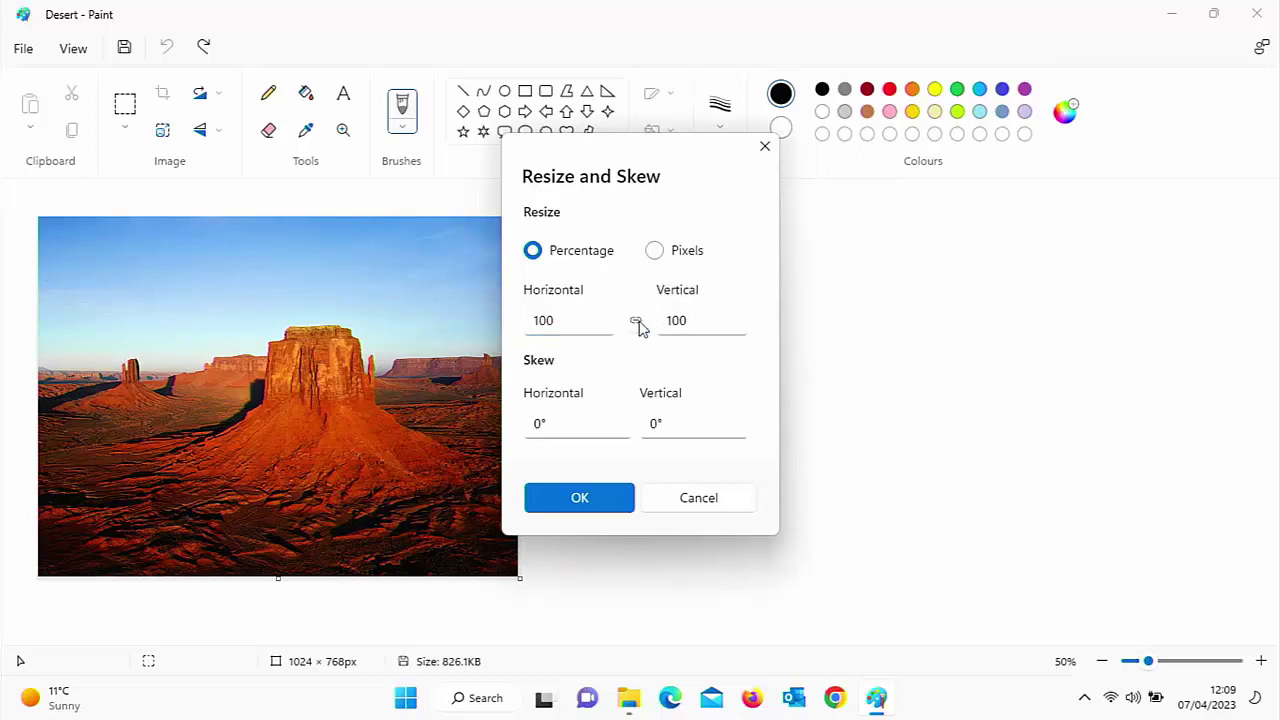
click(584, 327)
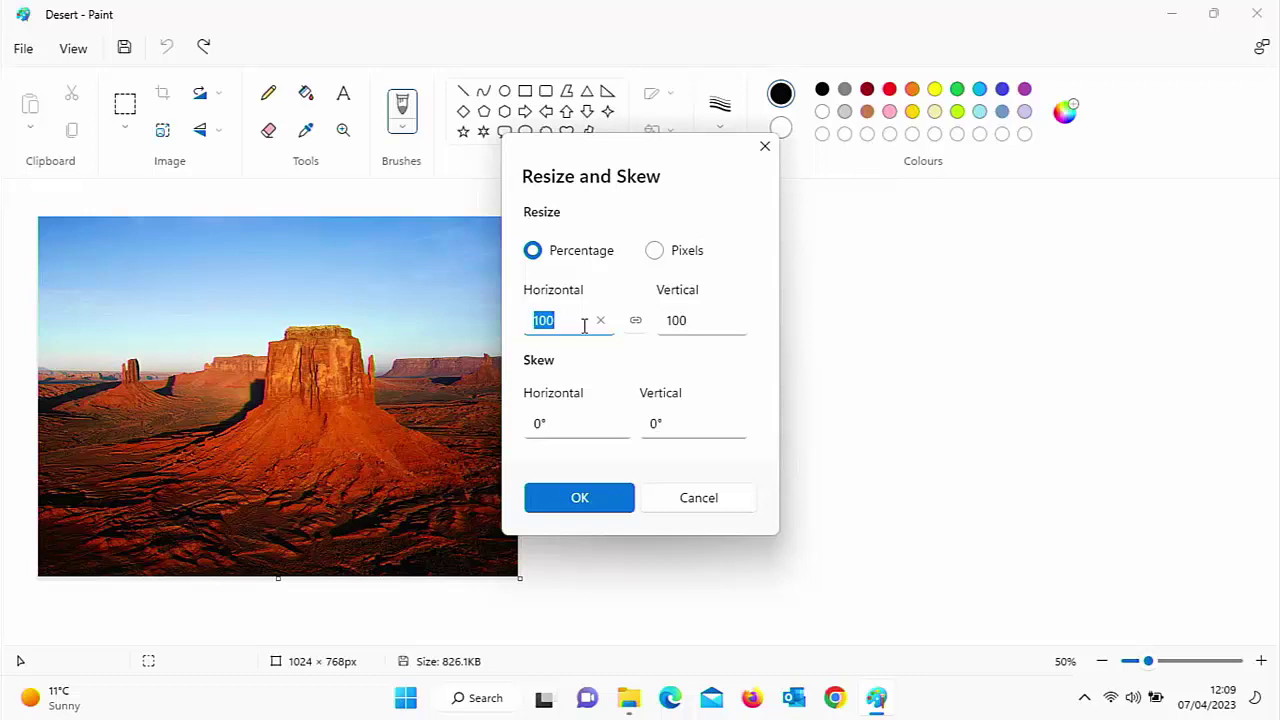
text(200)
click(567, 500)
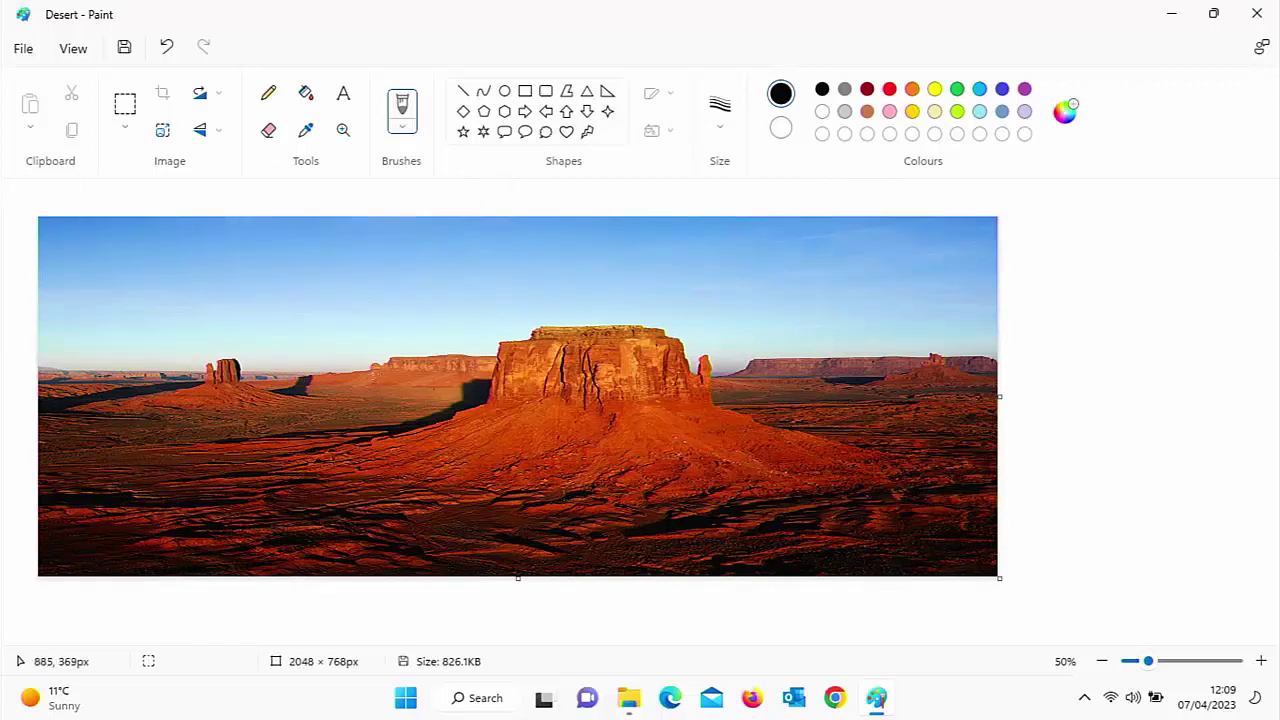
click(170, 50)
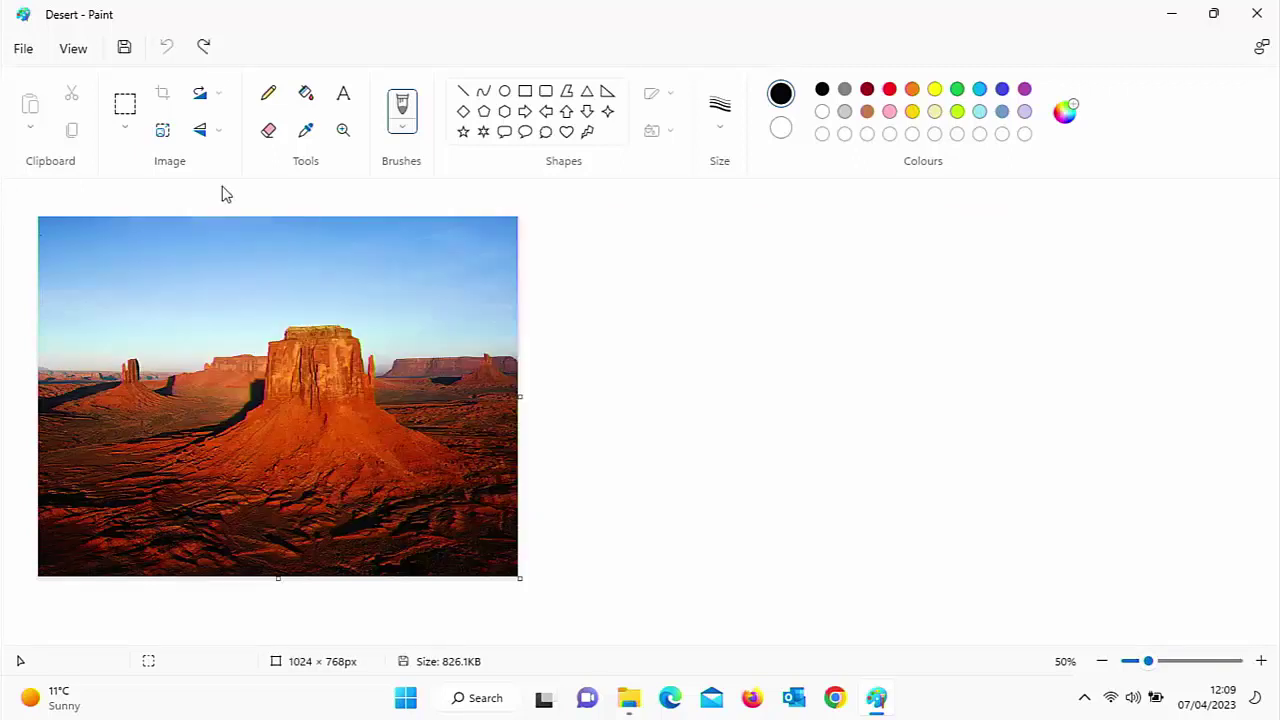
Stretch only the height to 200% (1024 × 1536 px), then undo back to 1024 × 768.
click(162, 130)
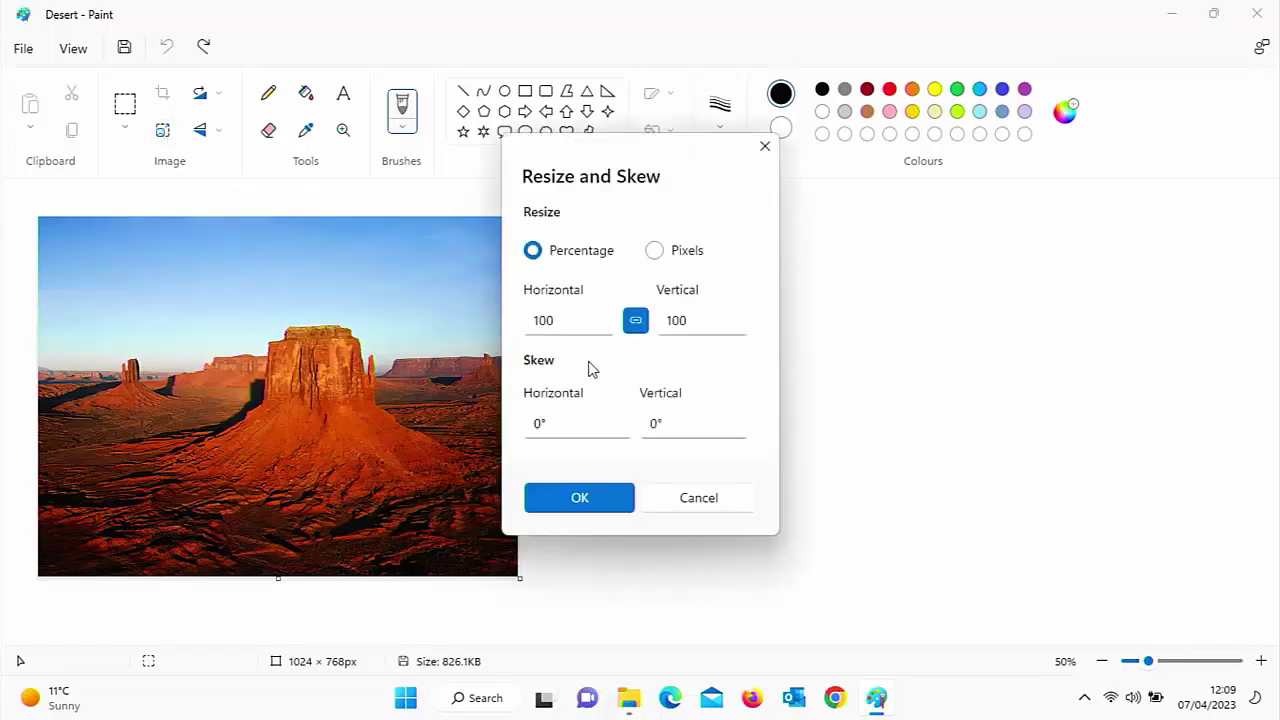
click(636, 321)
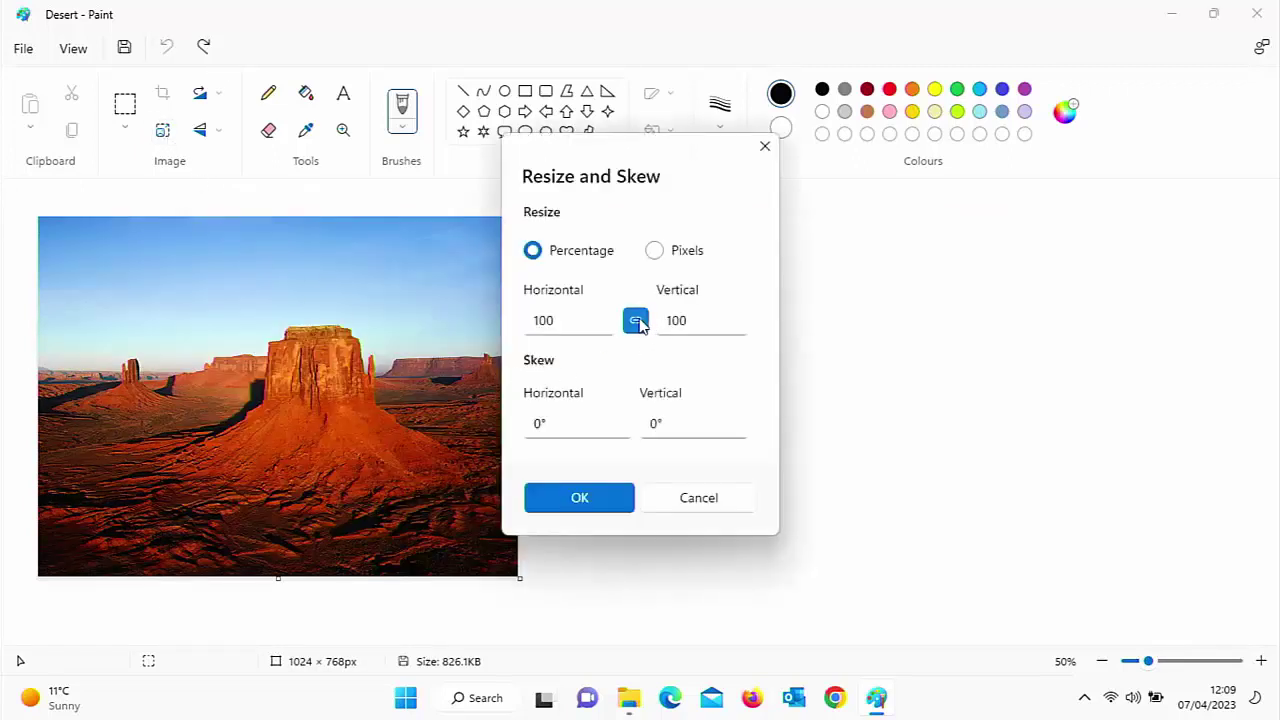
click(691, 320)
drag(663, 320, 697, 320)
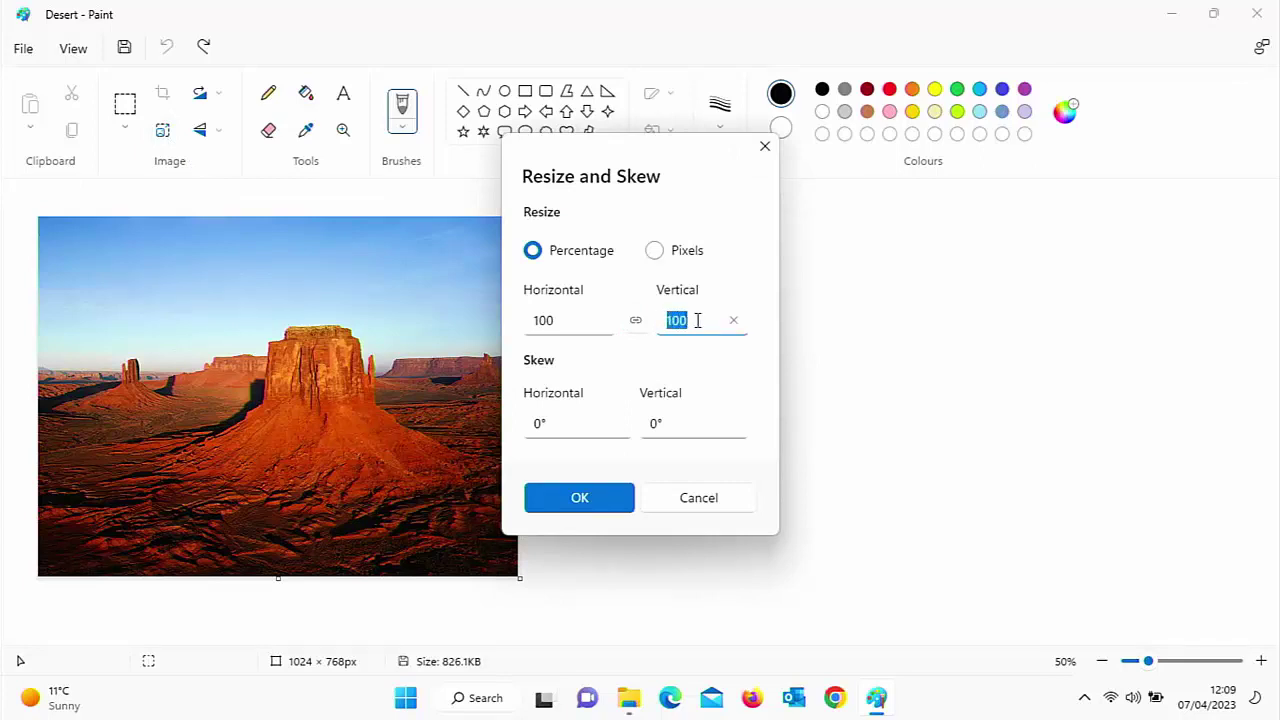
text(200)
click(572, 498)
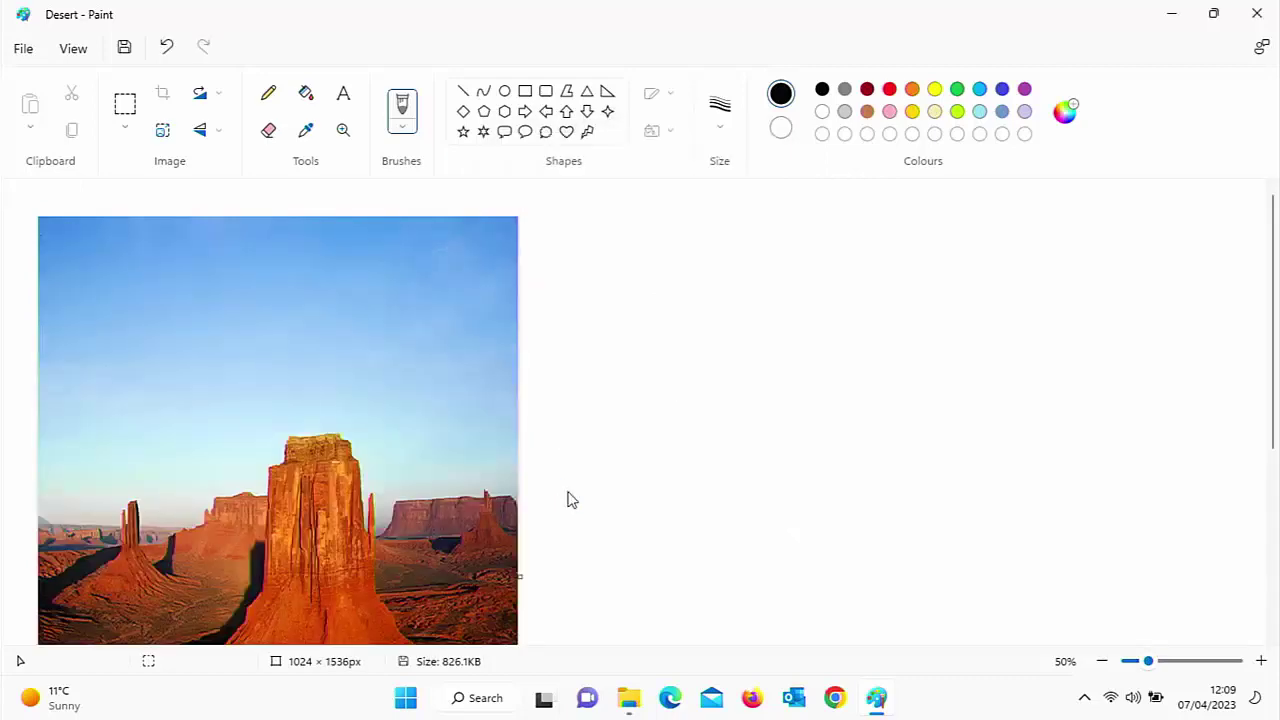
scroll(569, 499, down, 3)
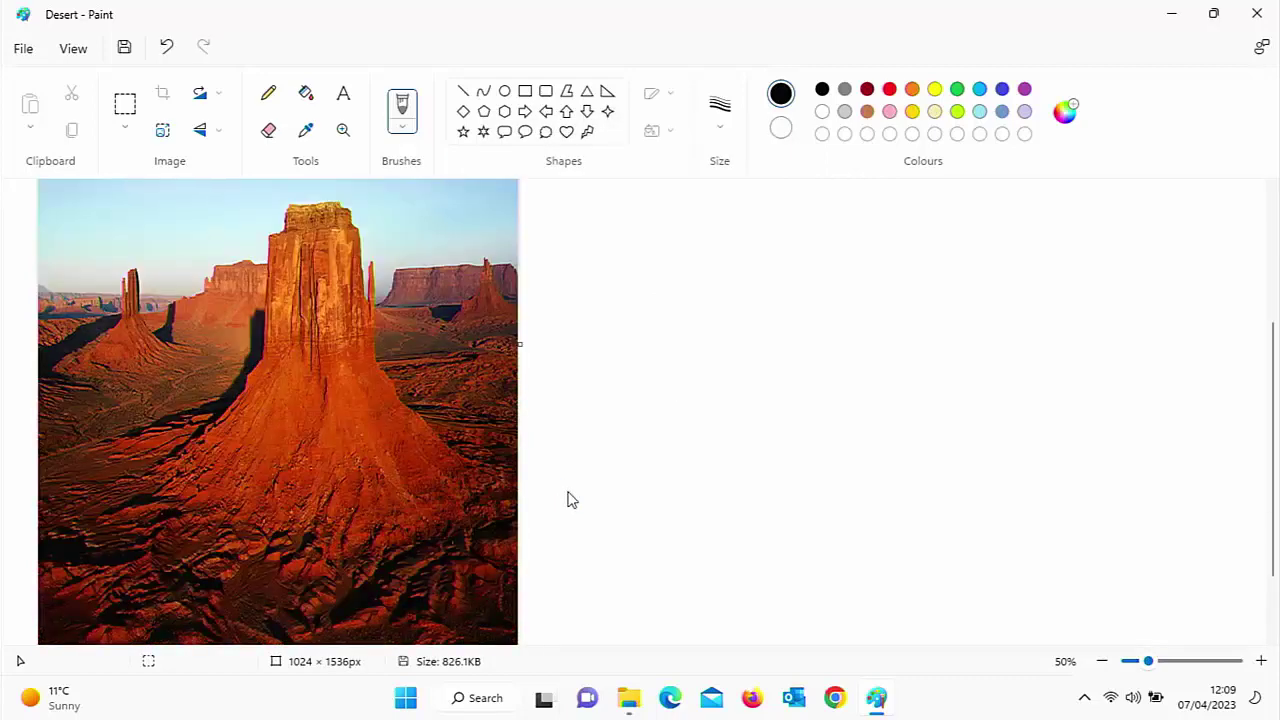
scroll(570, 499, up, 3)
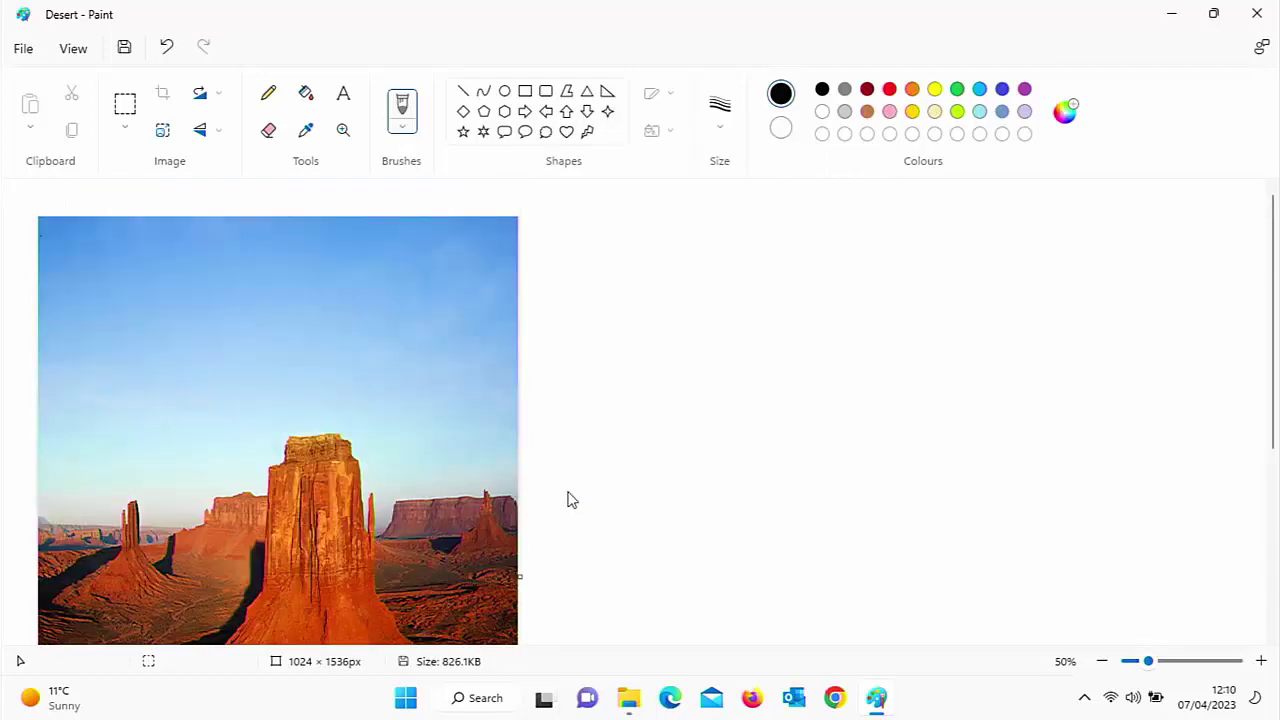
key(ctrl+z)
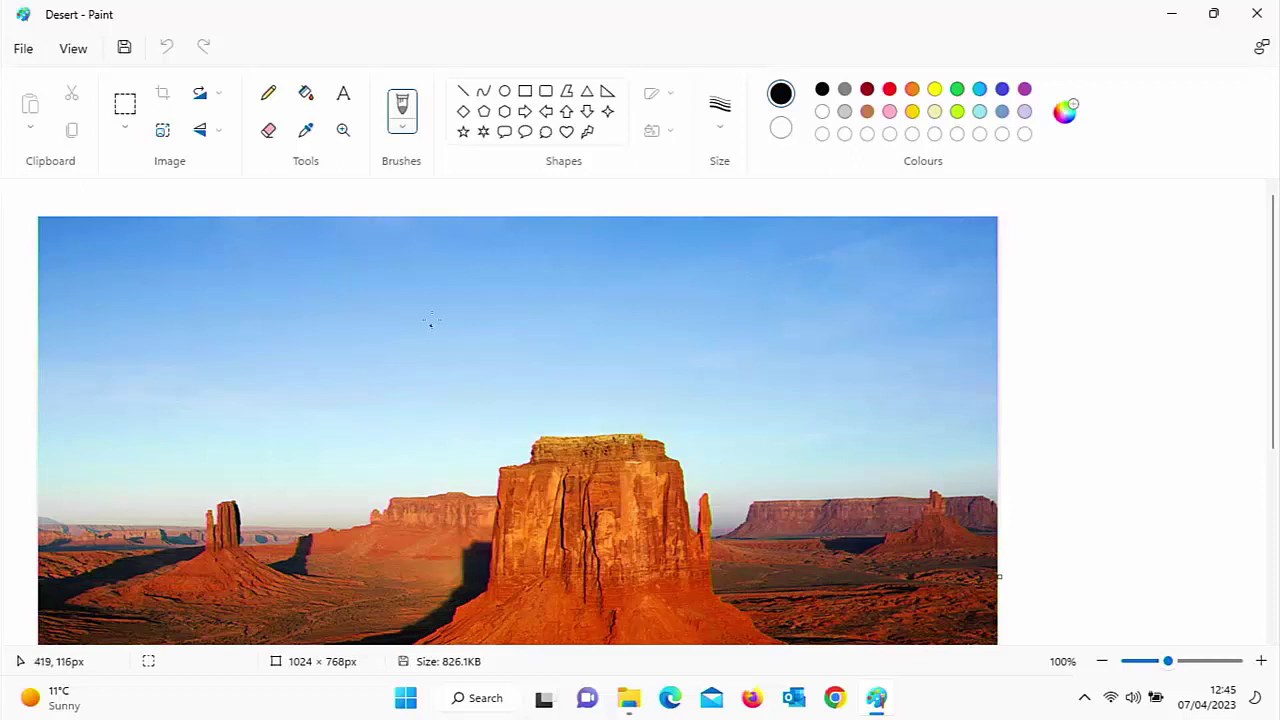
Resize by pixels to width 1000 with aspect ratio locked, giving 1000 × 750 px.
click(162, 130)
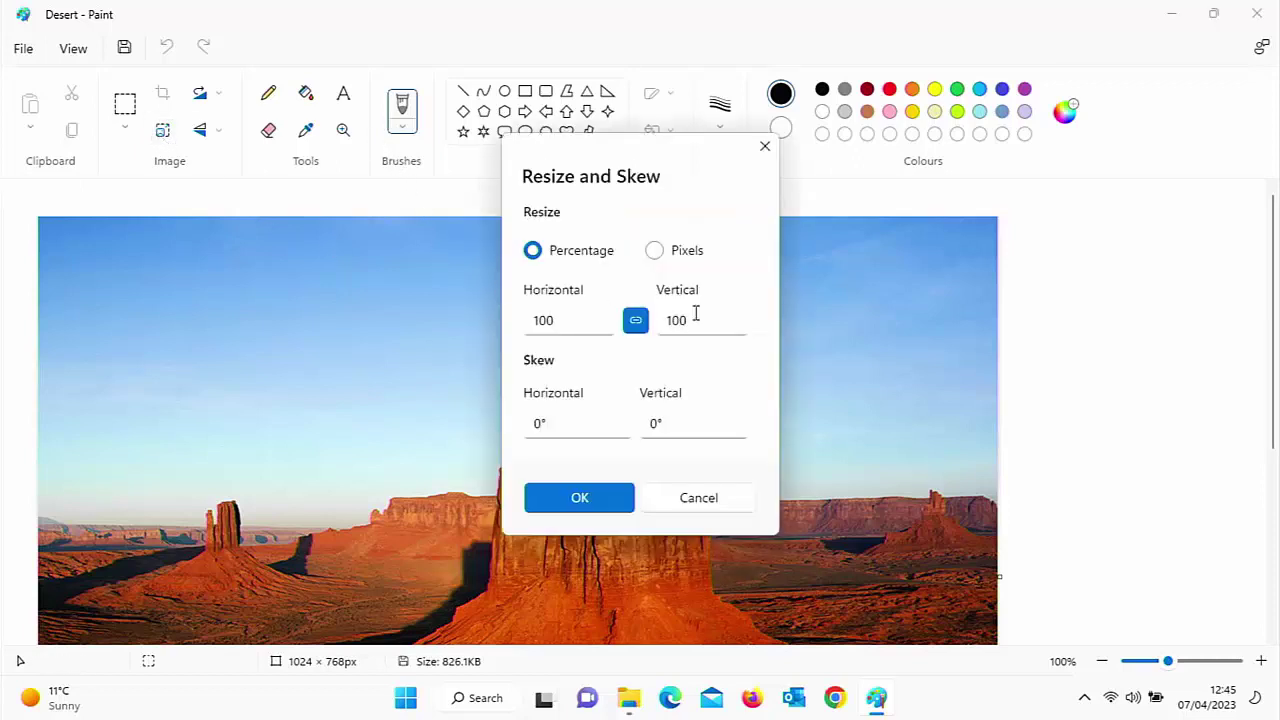
click(656, 252)
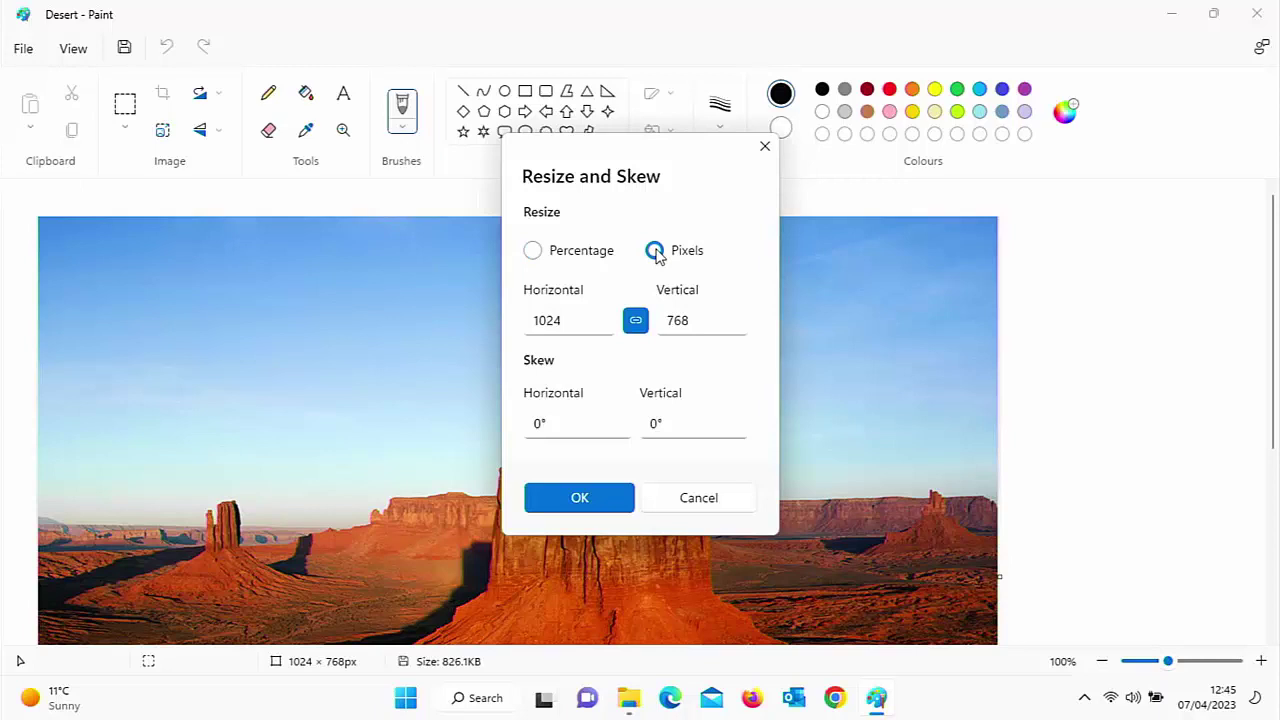
double_click(581, 321)
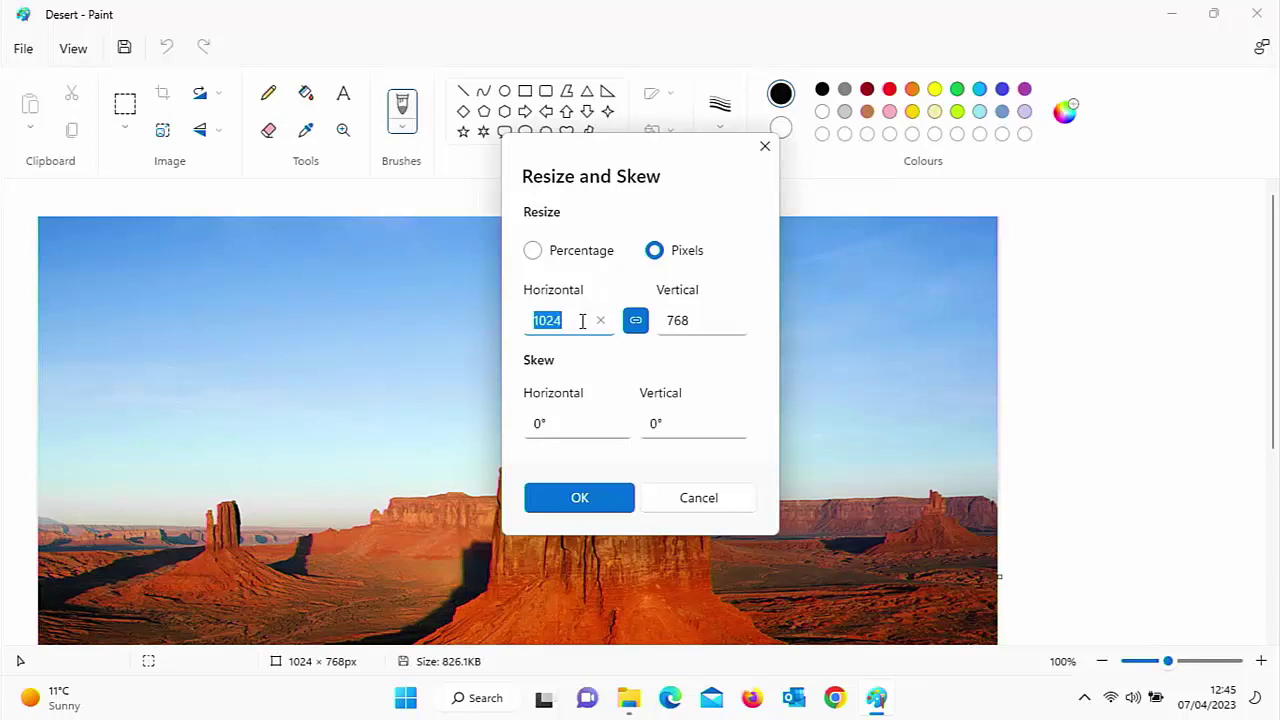
text(1000)
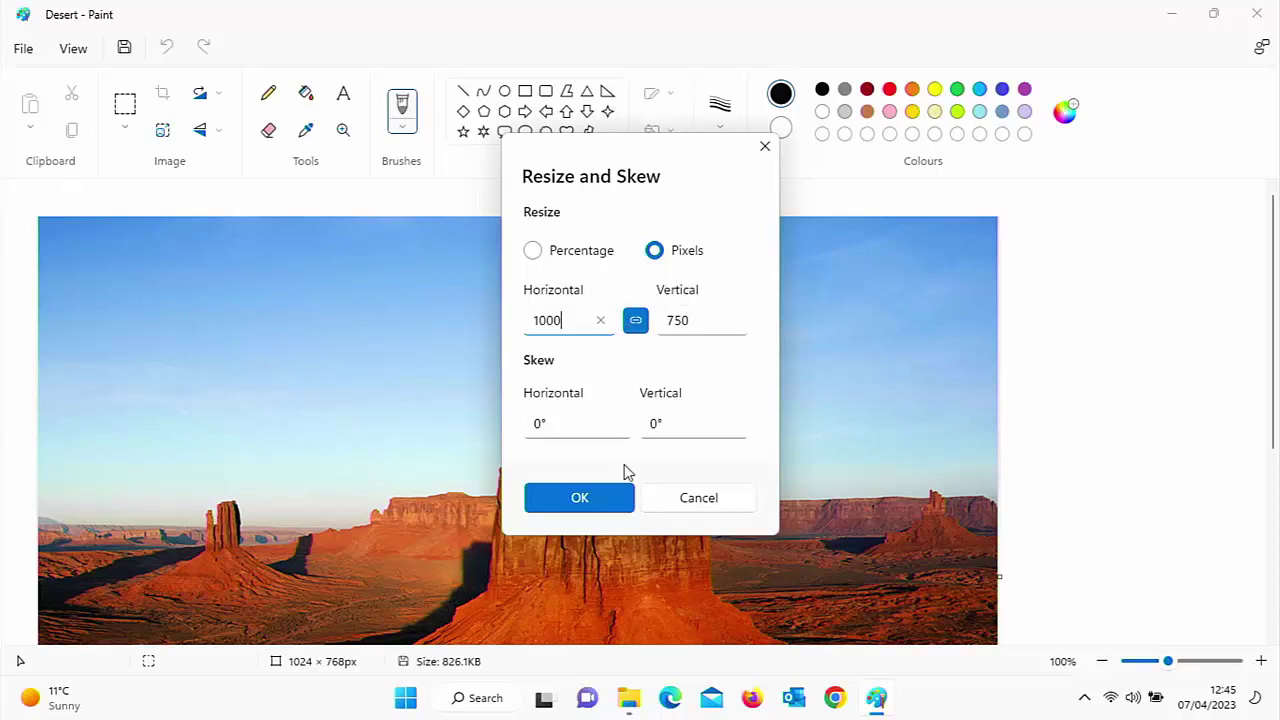
click(637, 321)
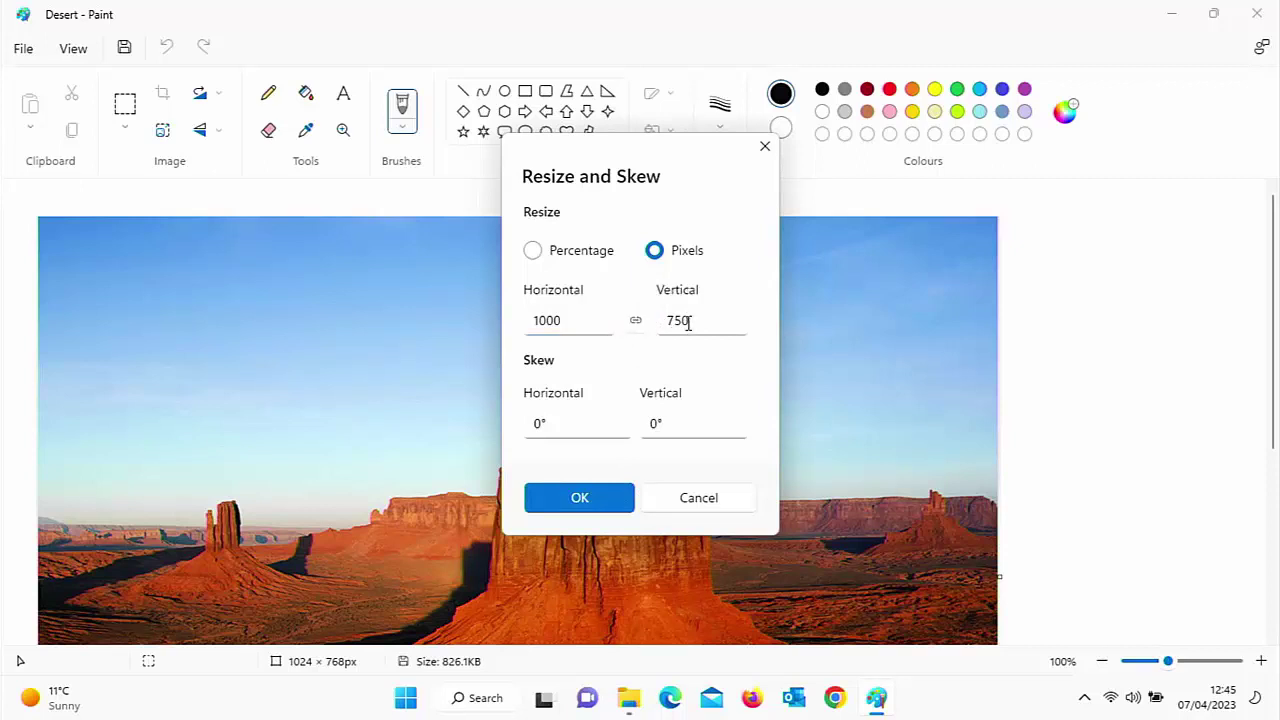
double_click(686, 321)
click(633, 322)
click(590, 492)
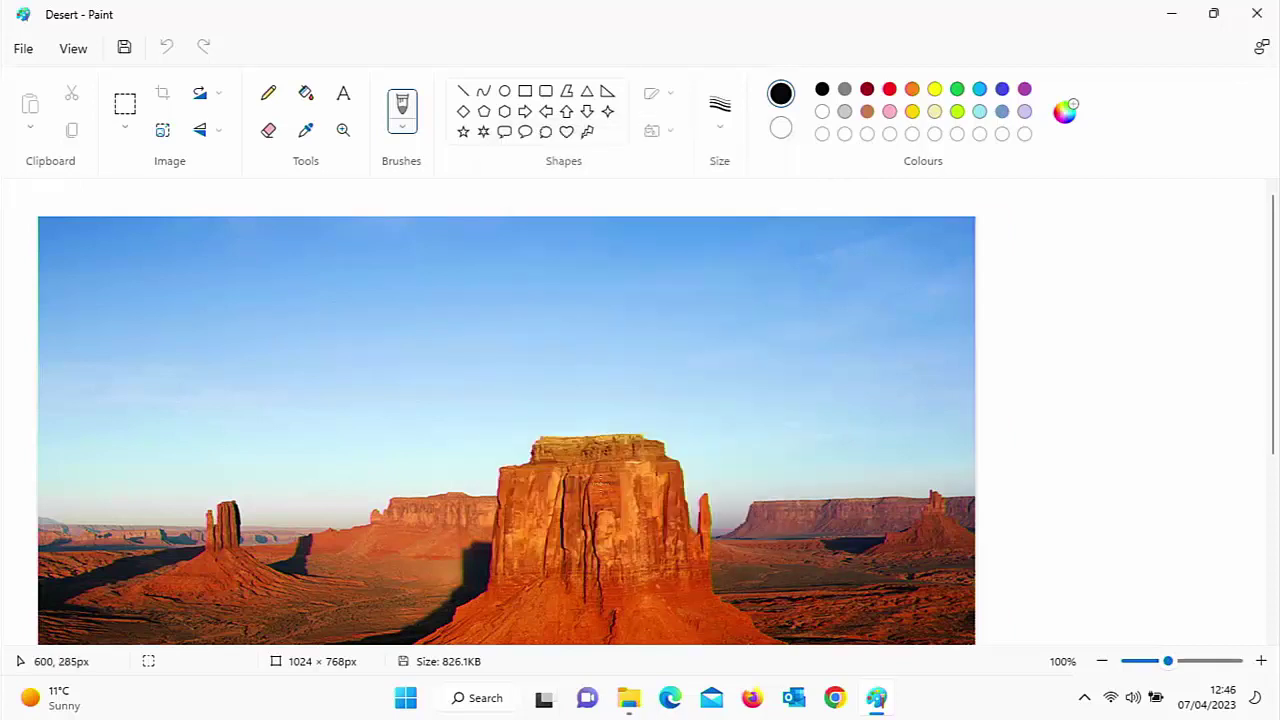
Unlock aspect ratio and set the pixel height to 500, making the image 1000 × 500.
click(163, 131)
click(655, 251)
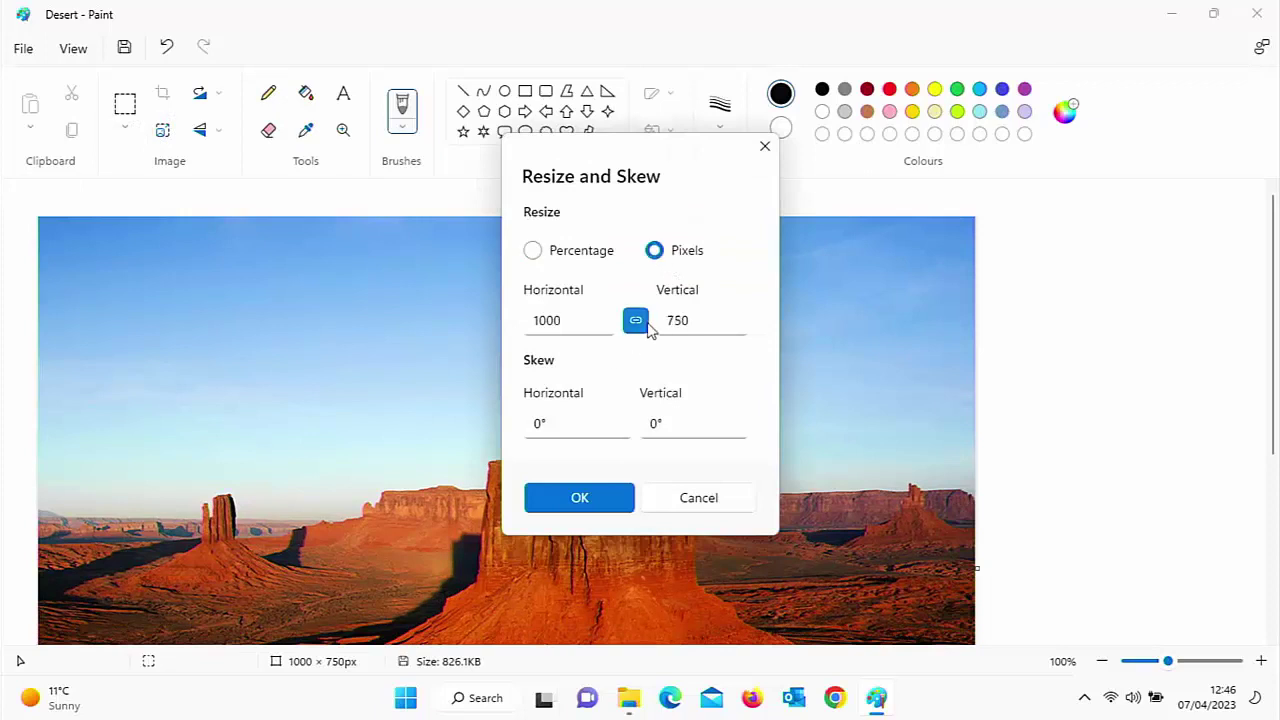
click(635, 320)
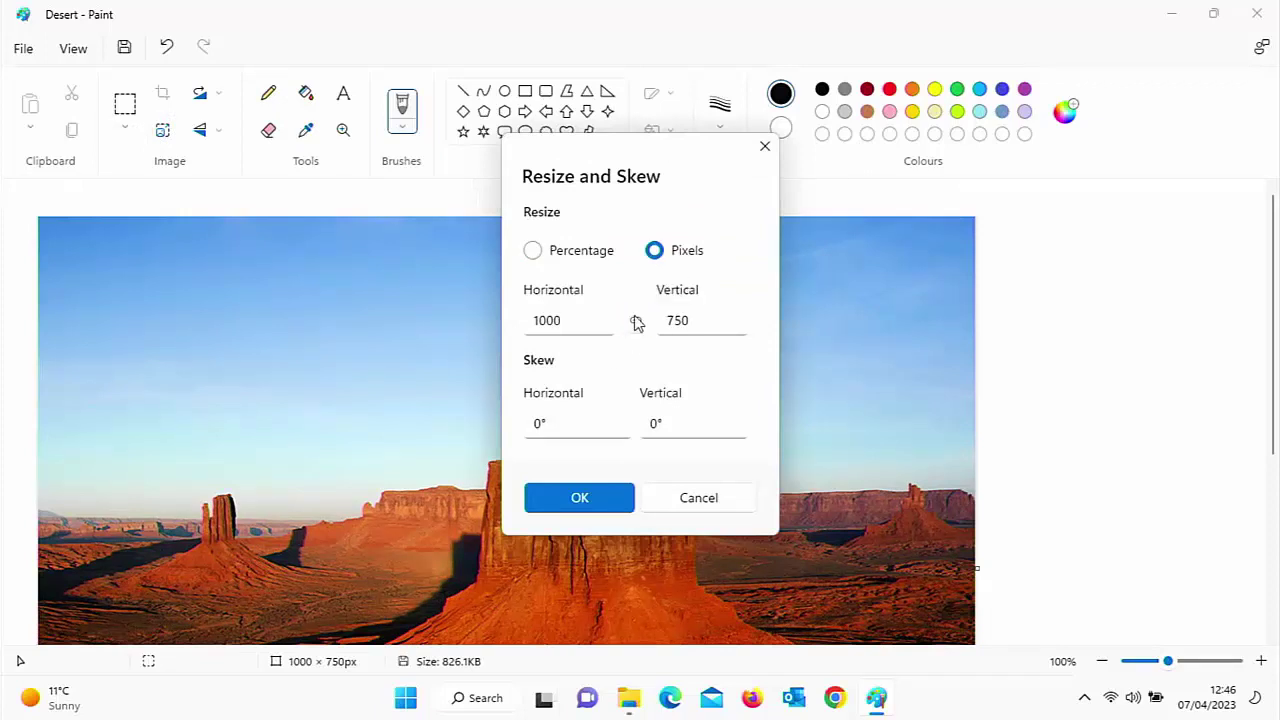
click(710, 319)
text(500)
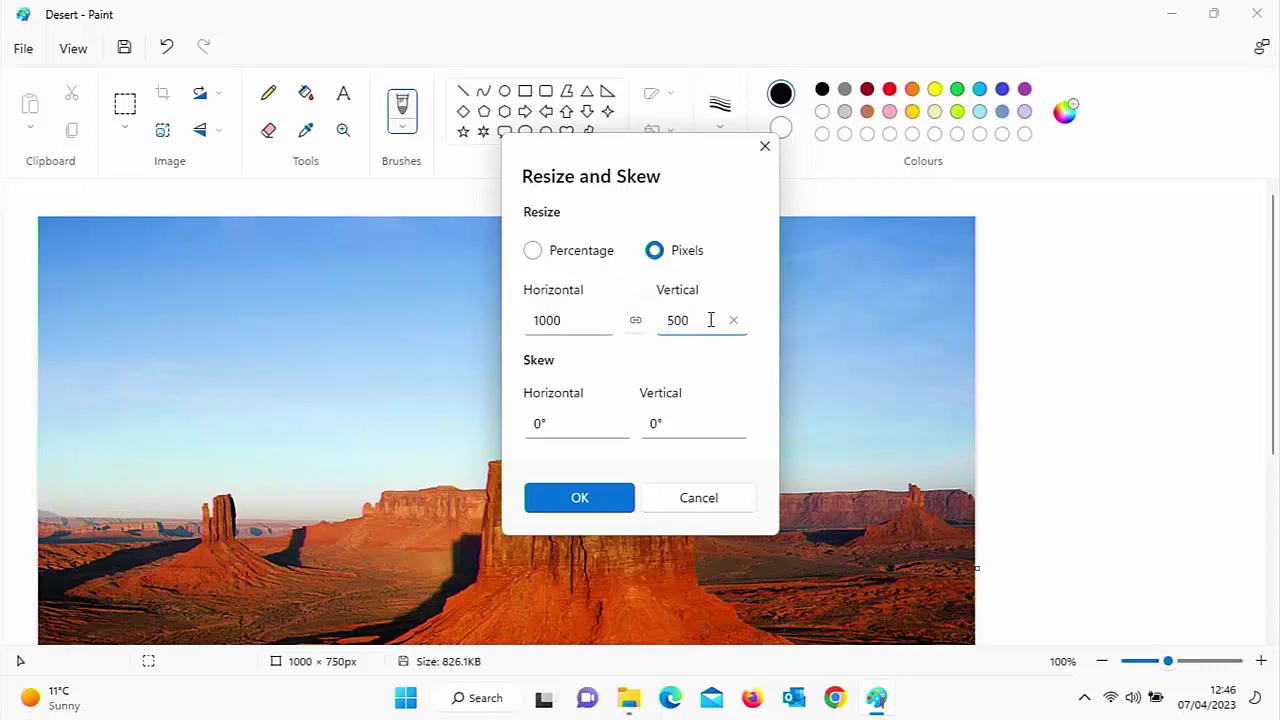
click(608, 497)
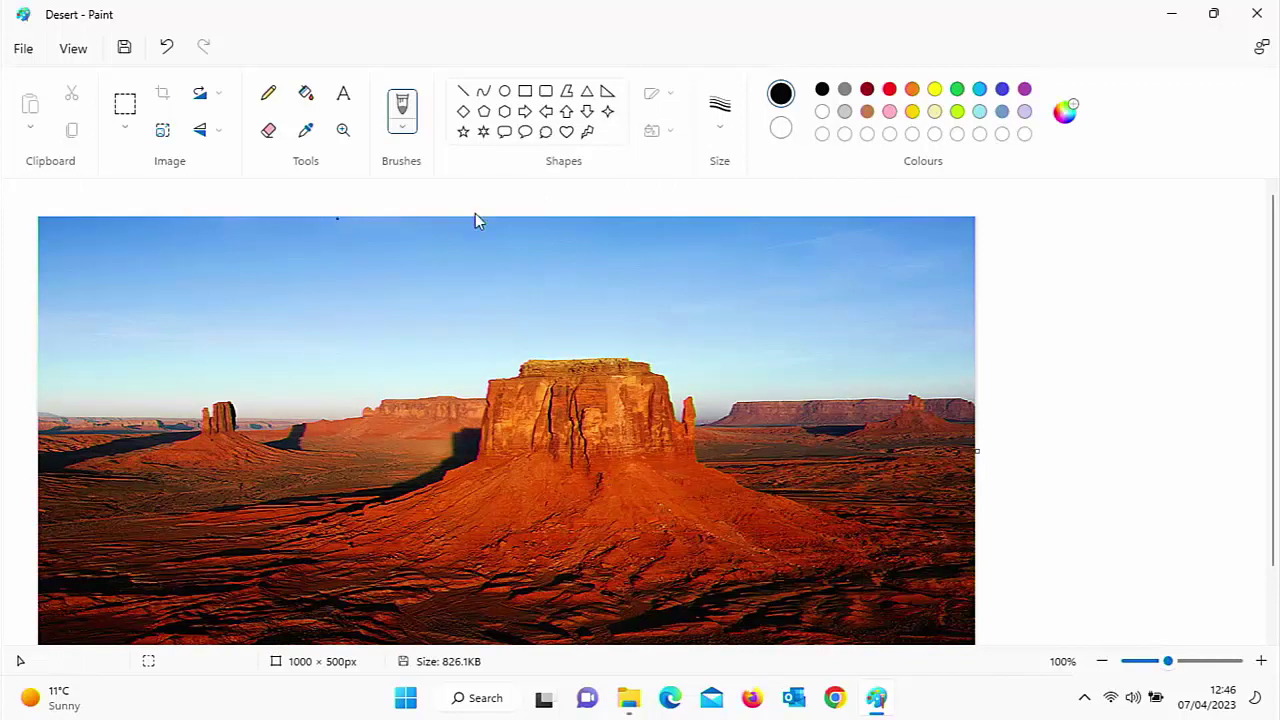
Undo the 1000 × 500 squash with Ctrl+Z and cancel the Resize and Skew dialog.
click(172, 131)
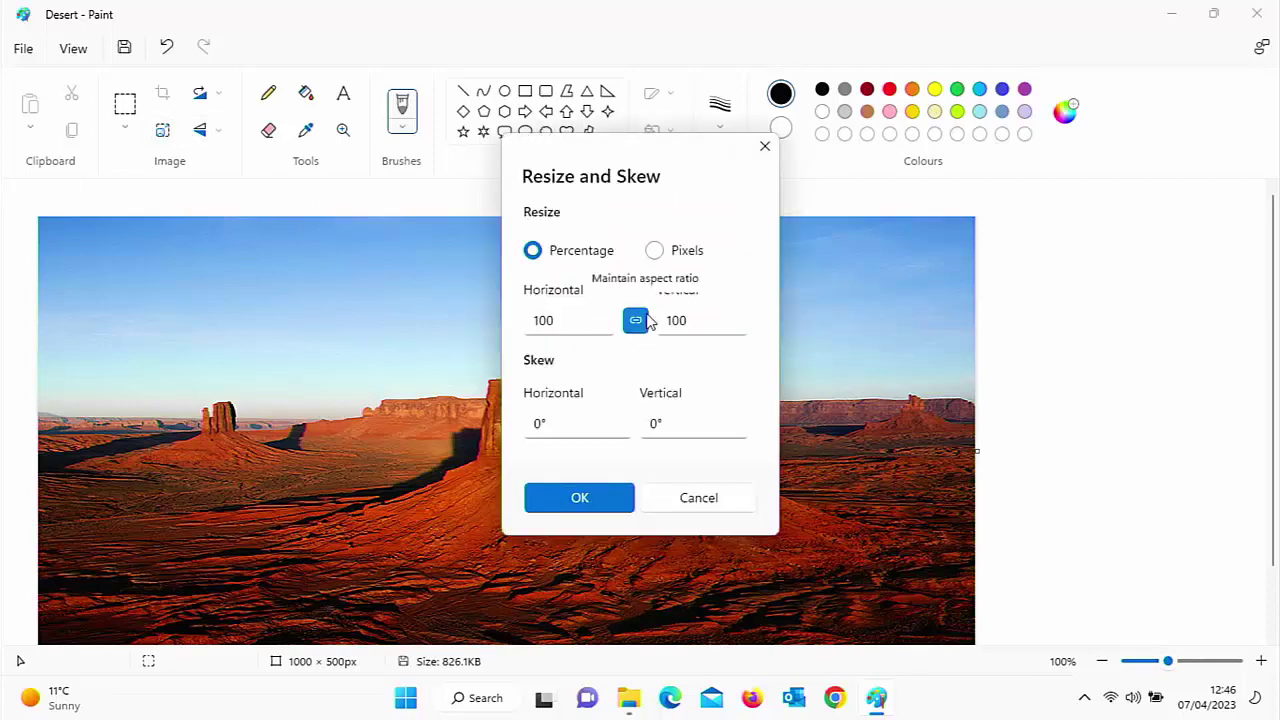
key(ctrl+z)
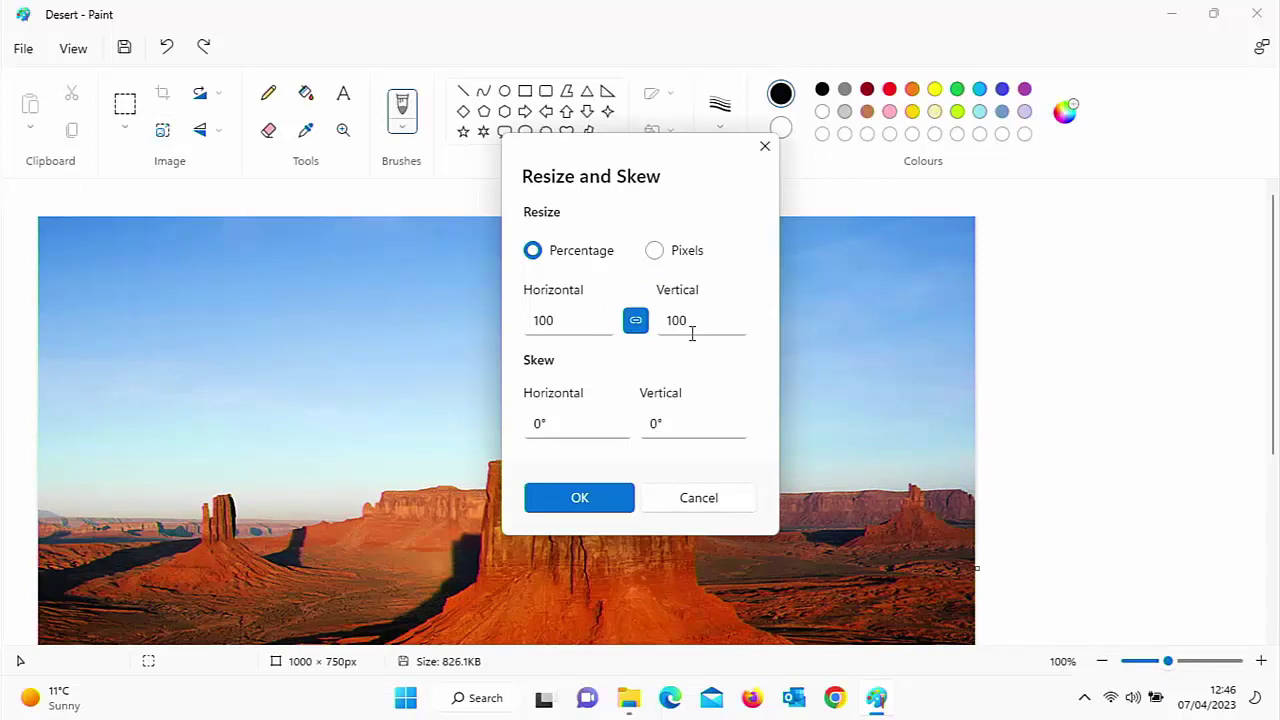
click(706, 495)
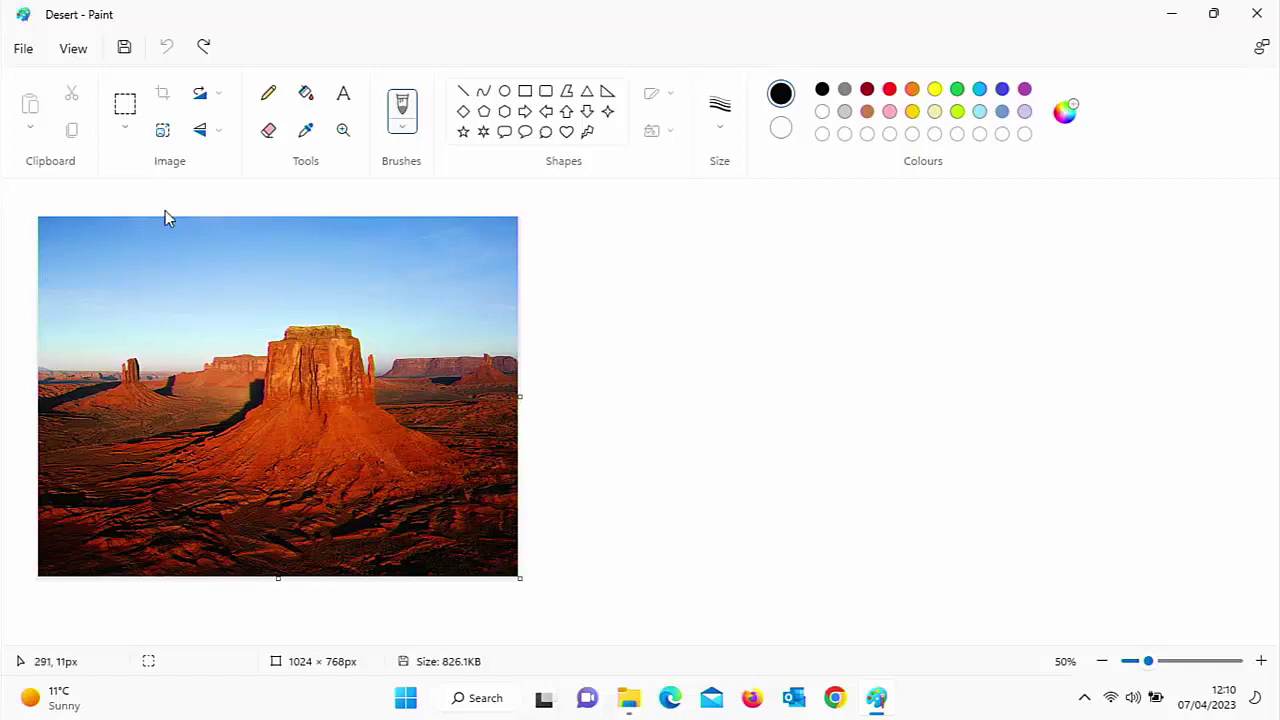
Crop the picture to a rectangle around the central butte, then undo the crop.
click(127, 105)
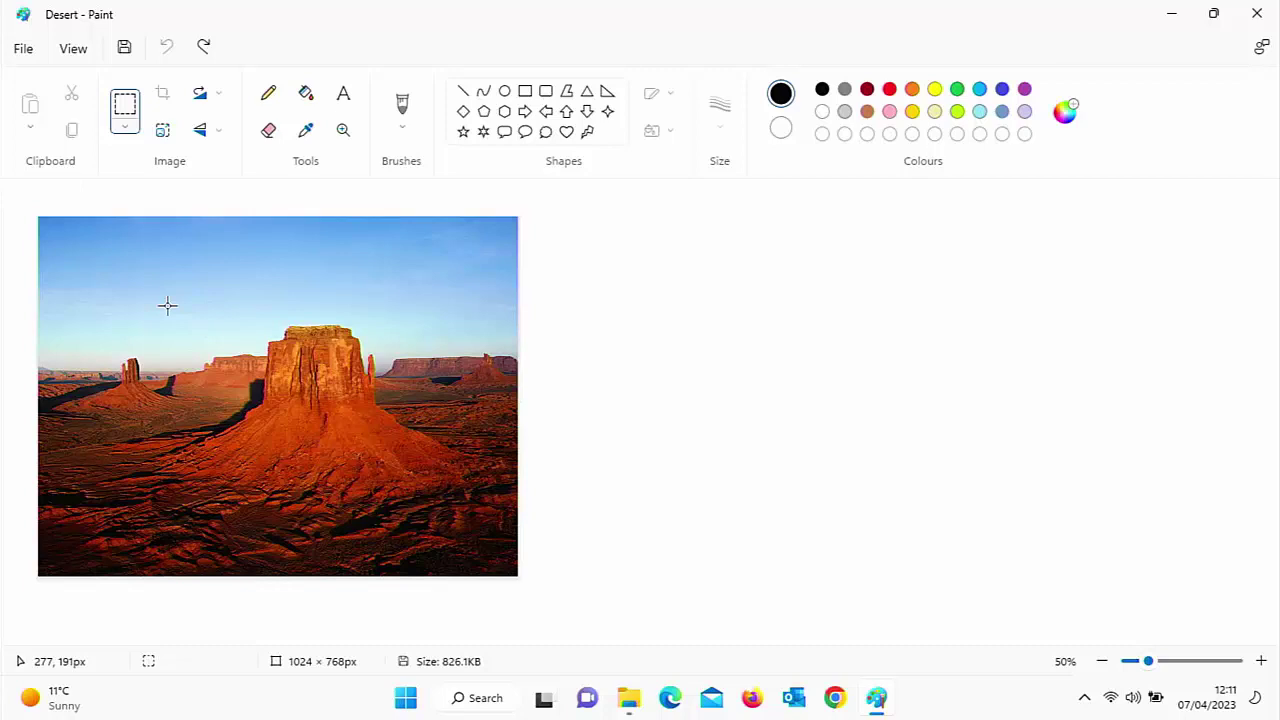
drag(167, 305, 472, 508)
drag(472, 508, 470, 507)
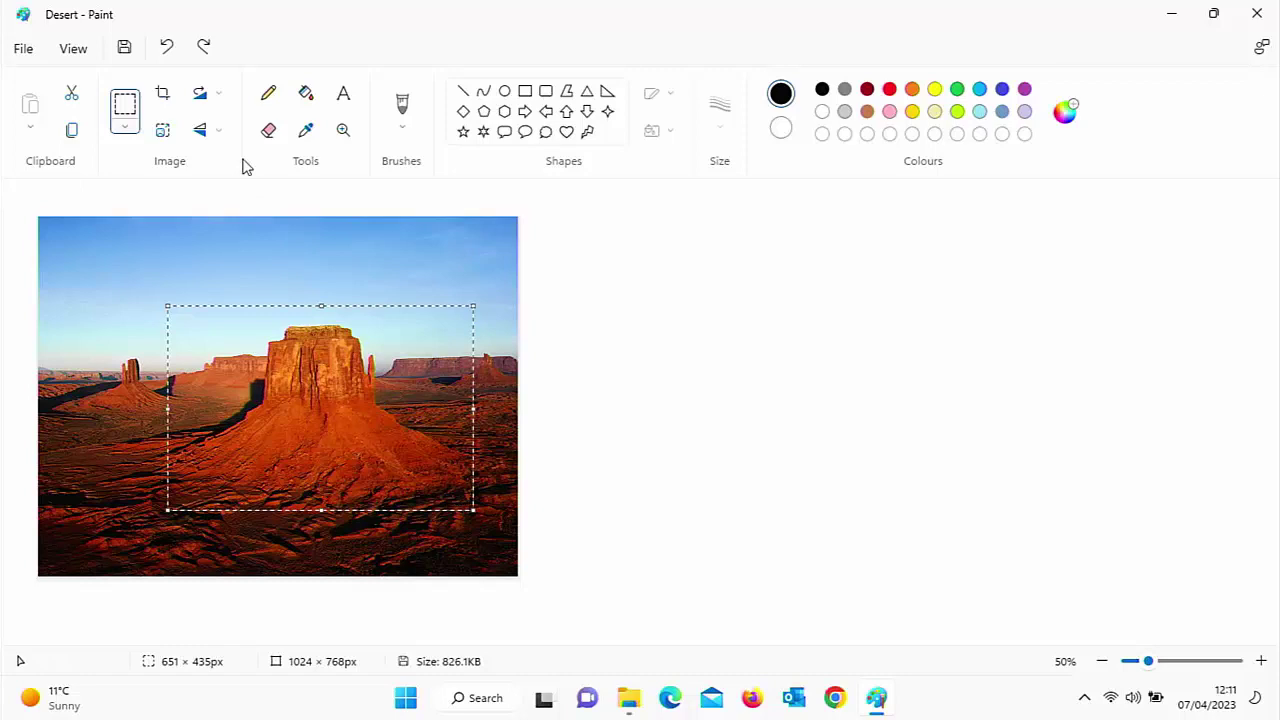
click(161, 100)
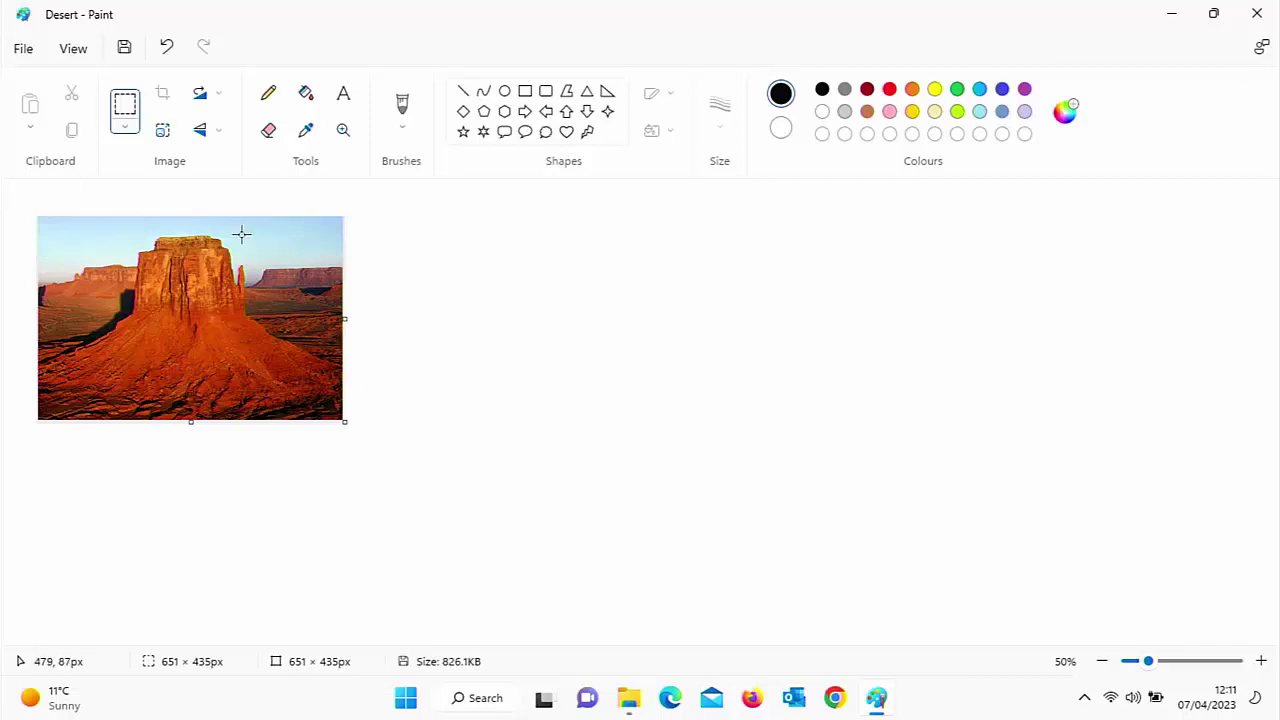
click(170, 47)
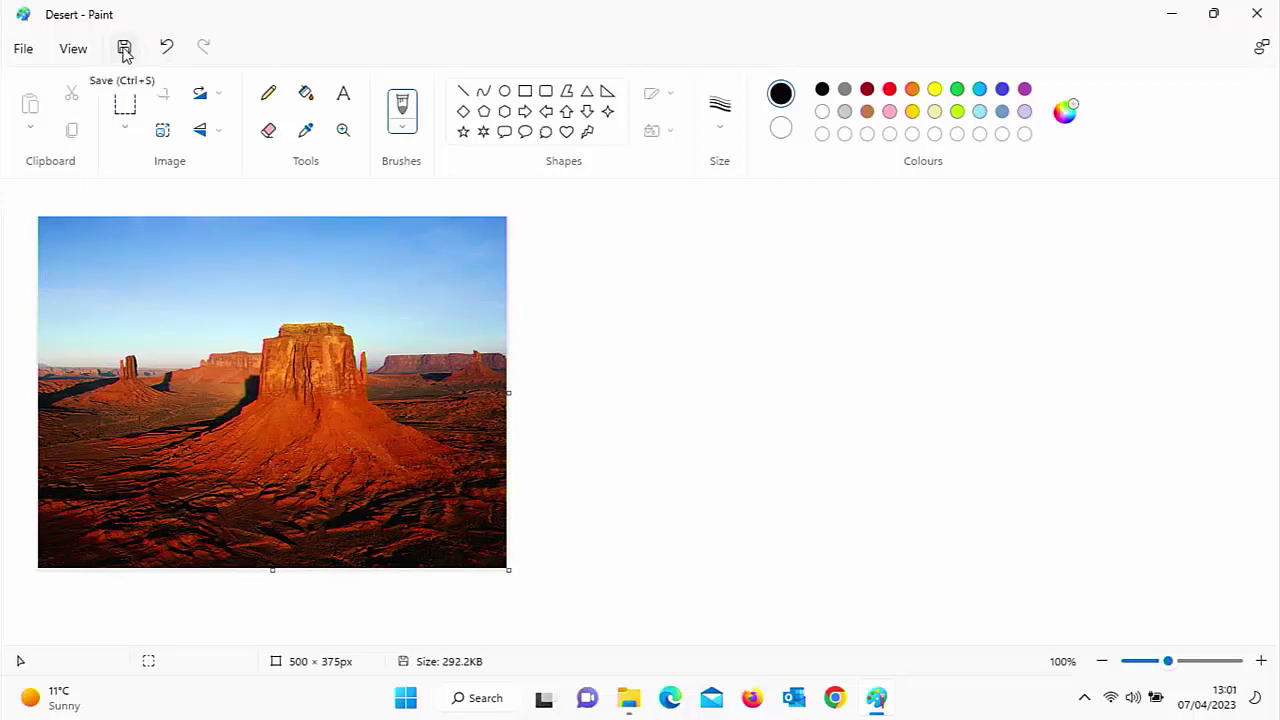
Save a JPEG copy named 'Desert smaller' in the Pictures folder.
click(25, 49)
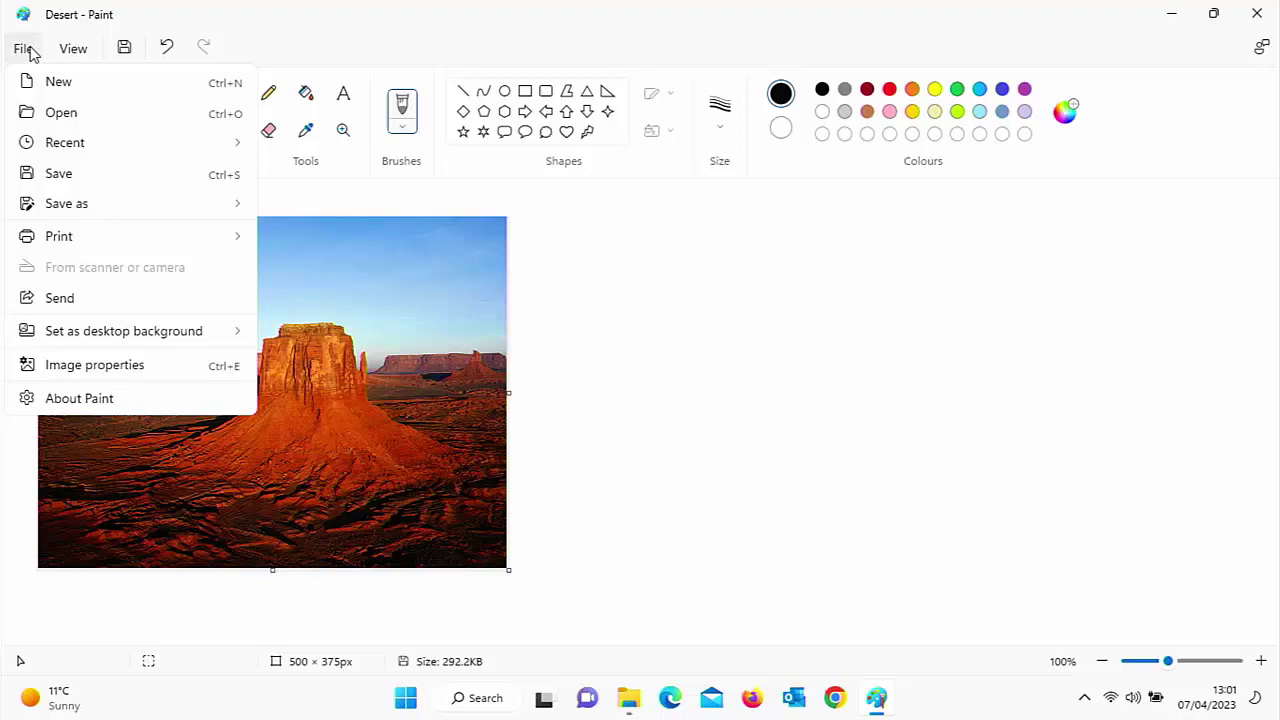
mouse_move(75, 217)
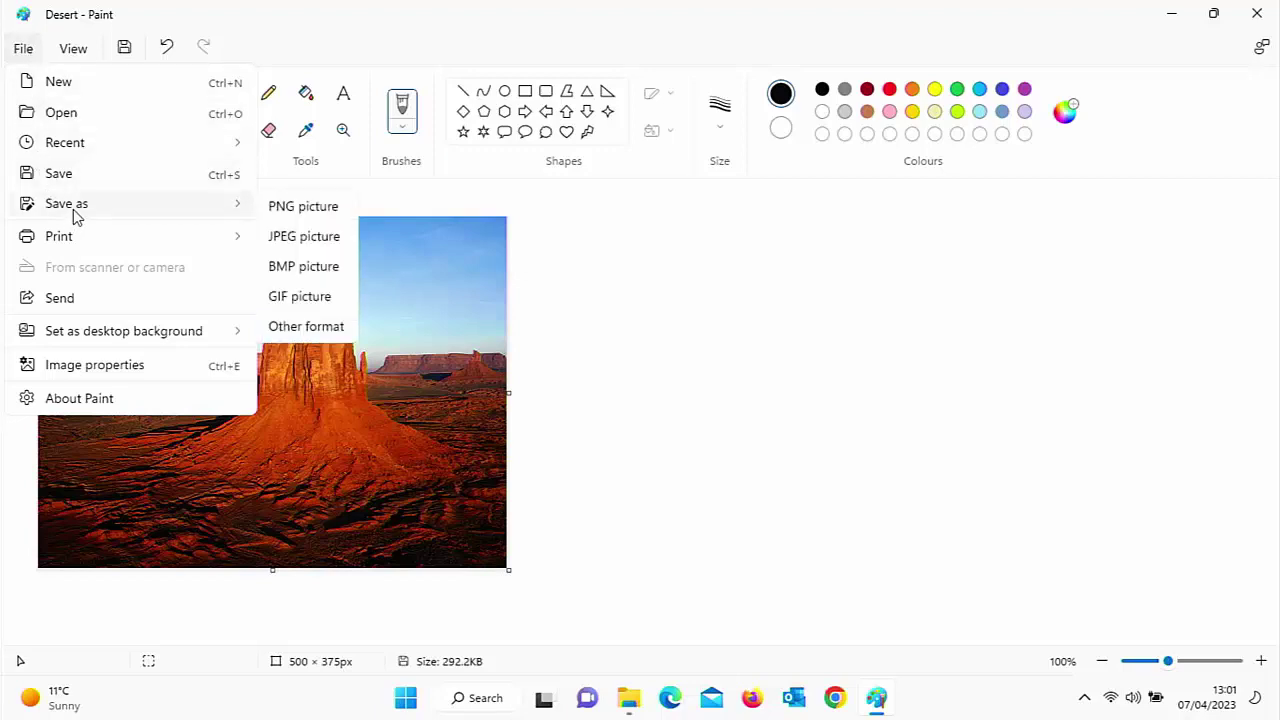
click(313, 240)
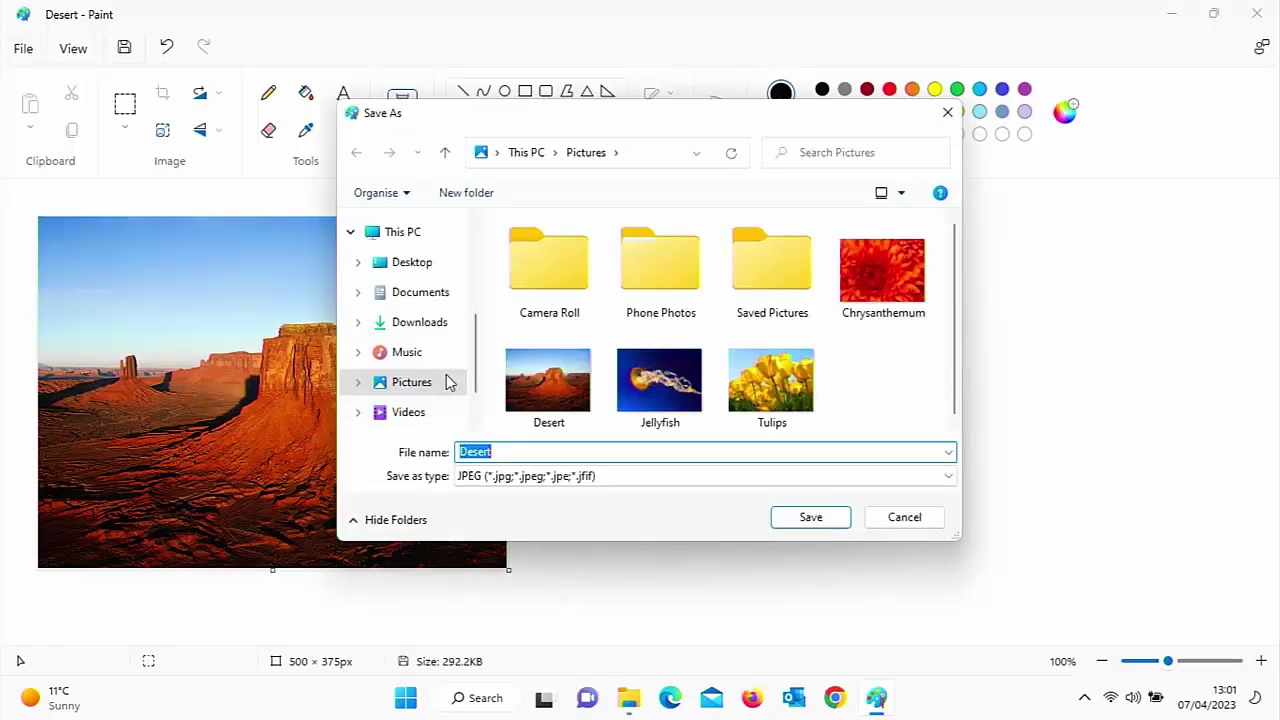
click(505, 454)
text(smaller)
click(800, 516)
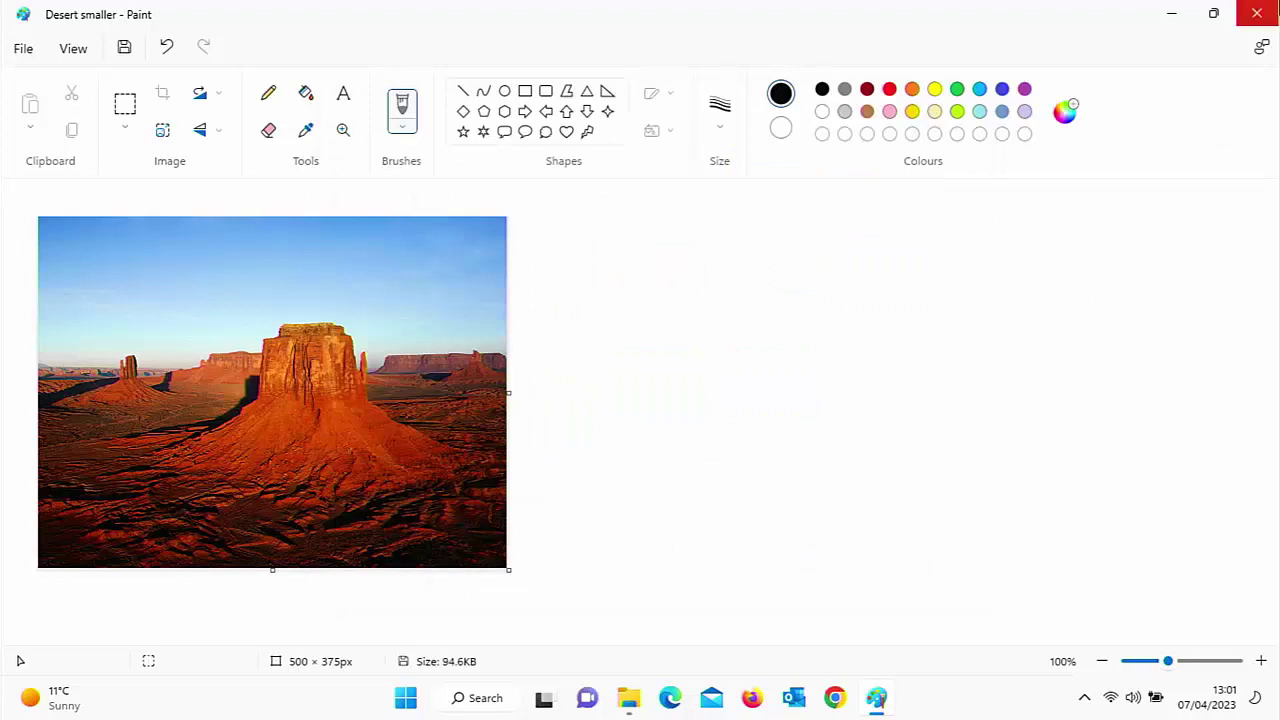
Close Paint and check that Desert smaller in Pictures is 500 × 375, 94.6 KB.
click(1256, 14)
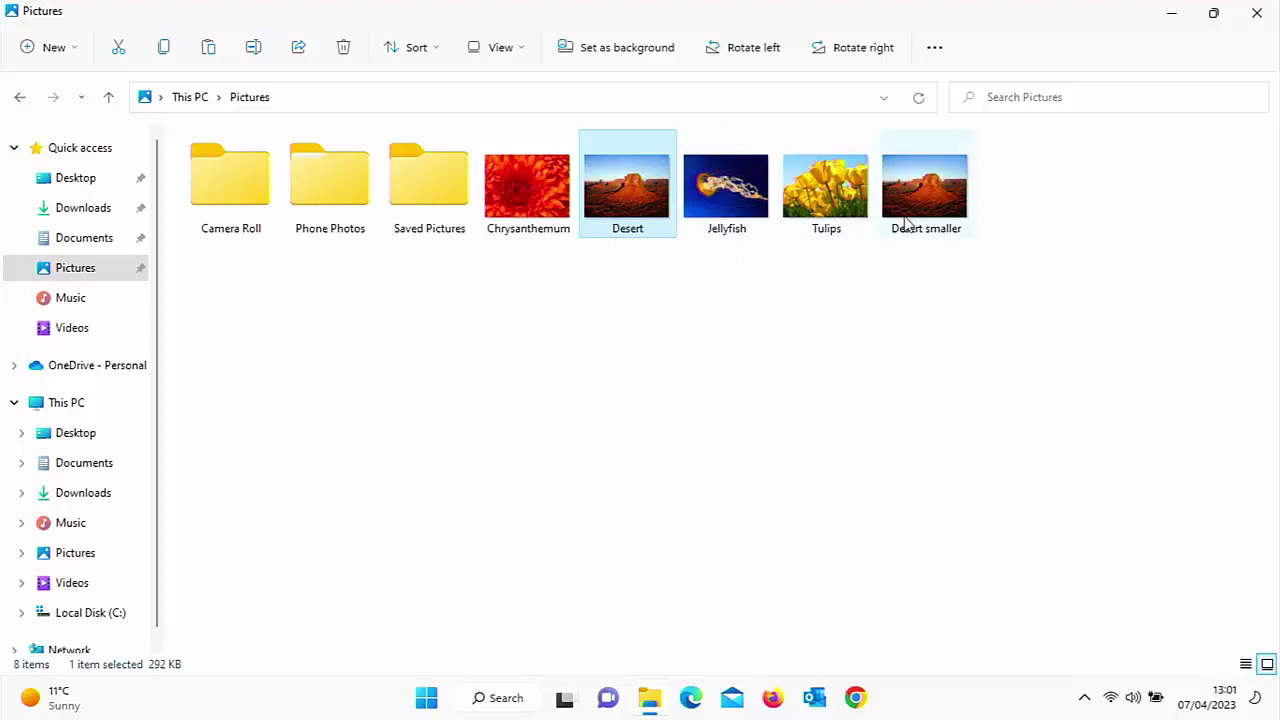
mouse_move(910, 212)
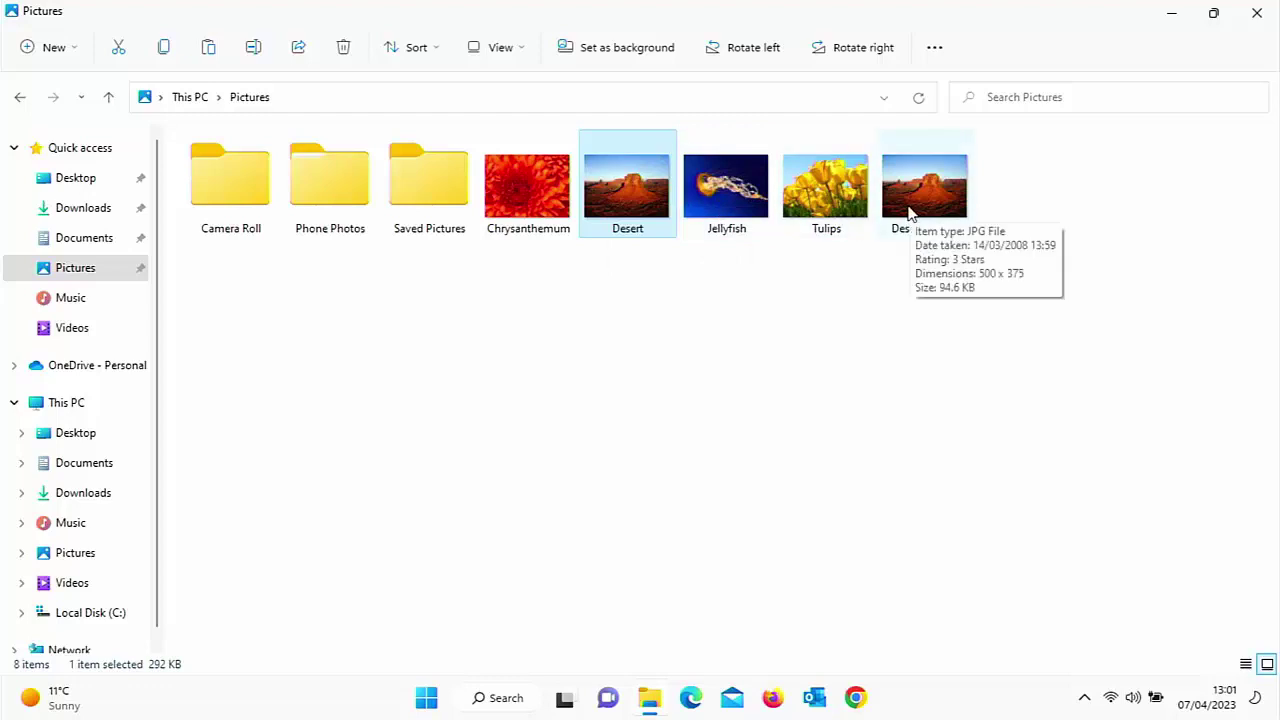